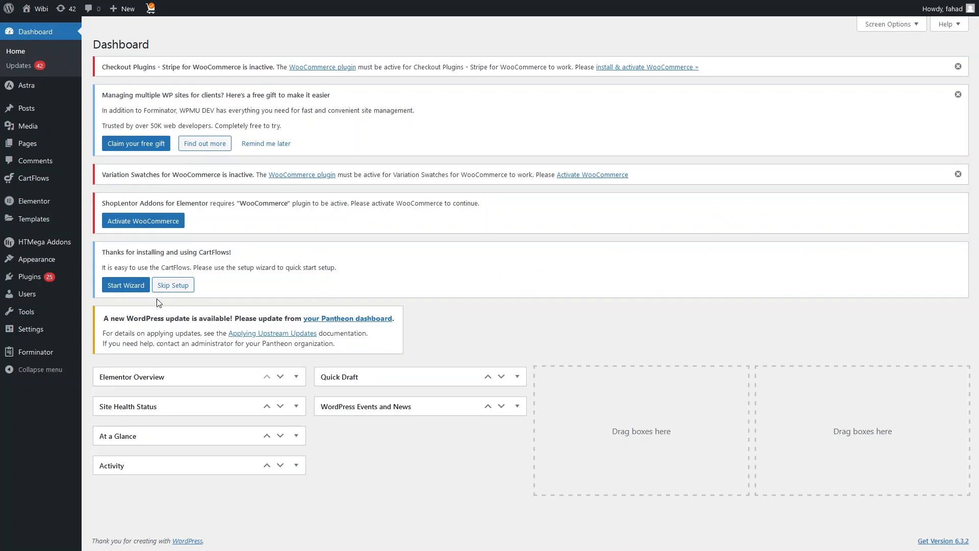
Search the plugins available to add for "ht mega".
{"action": "mouse_move", "coordinate": [57, 278]}
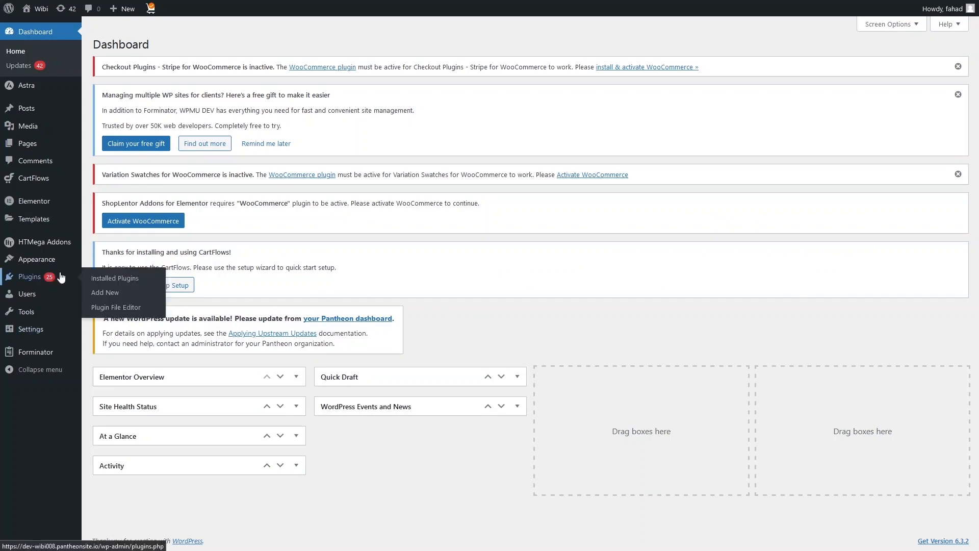
{"action": "left_click", "coordinate": [122, 295]}
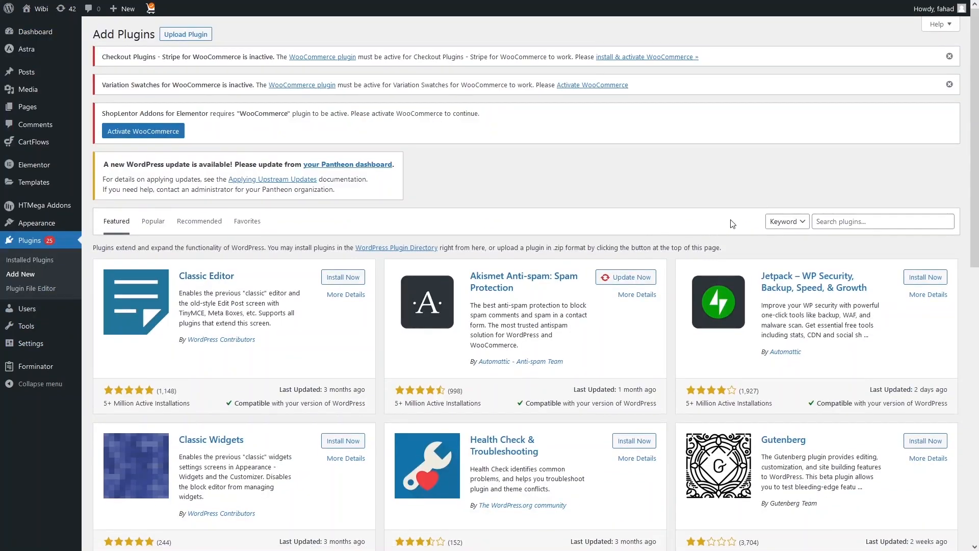
{"action": "left_click", "coordinate": [834, 222]}
{"action": "type", "text": "h"}
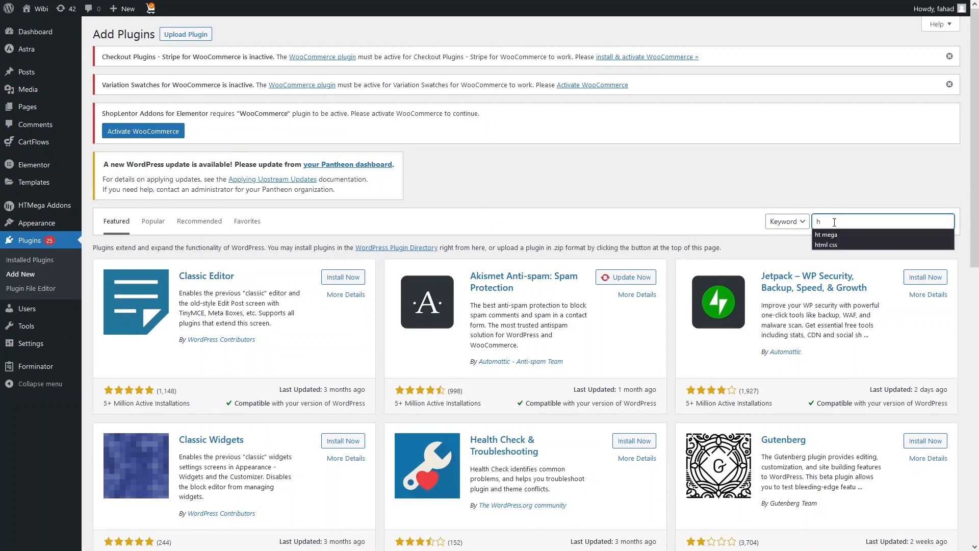
{"action": "type", "text": "t"}
{"action": "left_click", "coordinate": [834, 234]}
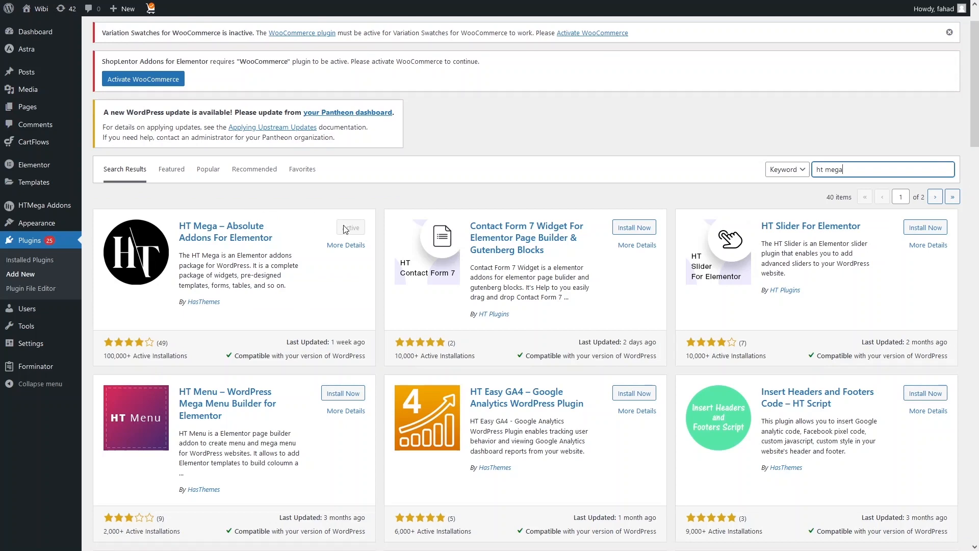
Review the list of widget elements in the HTMega Addons settings to see which ones are enabled.
{"action": "left_click", "coordinate": [31, 207]}
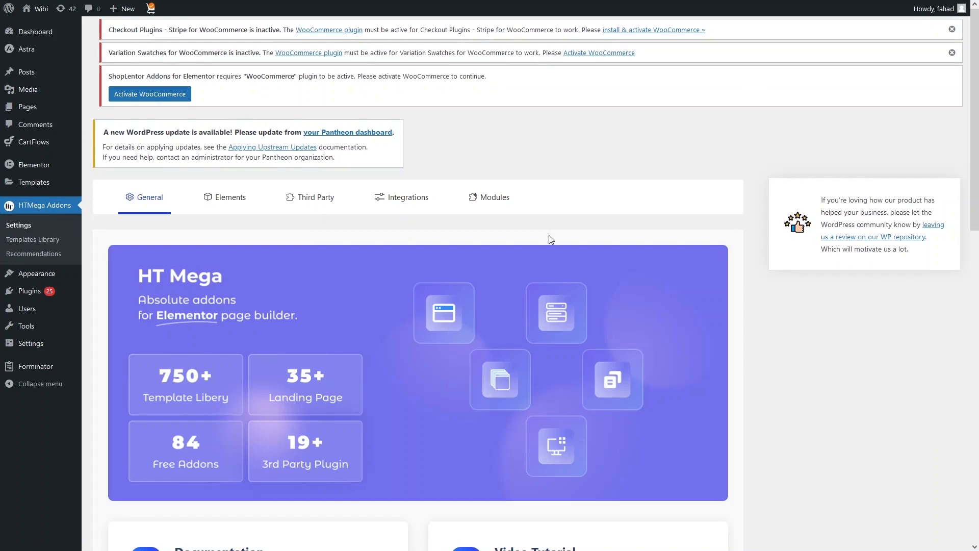
{"action": "left_click", "coordinate": [230, 197]}
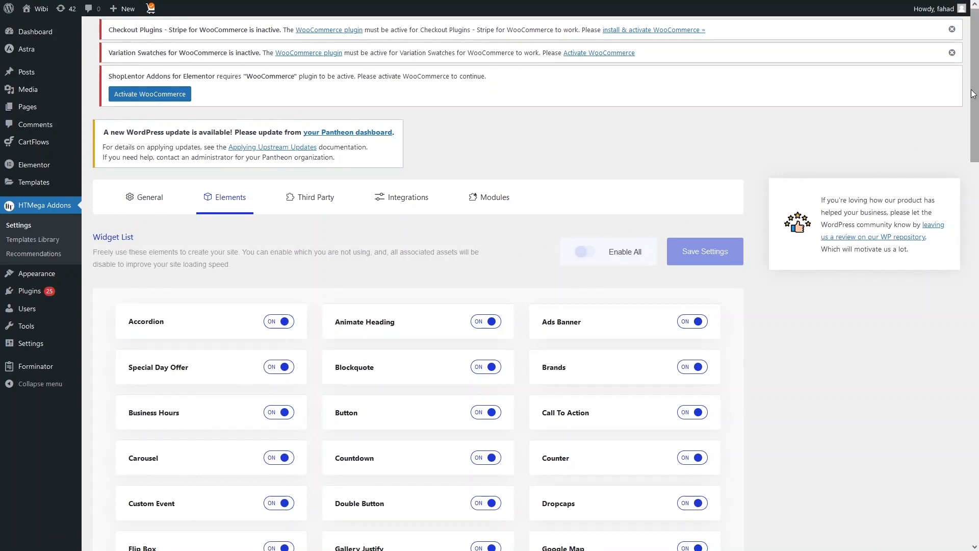
{"action": "left_click_drag", "start_coordinate": [975, 112], "coordinate": [975, 397]}
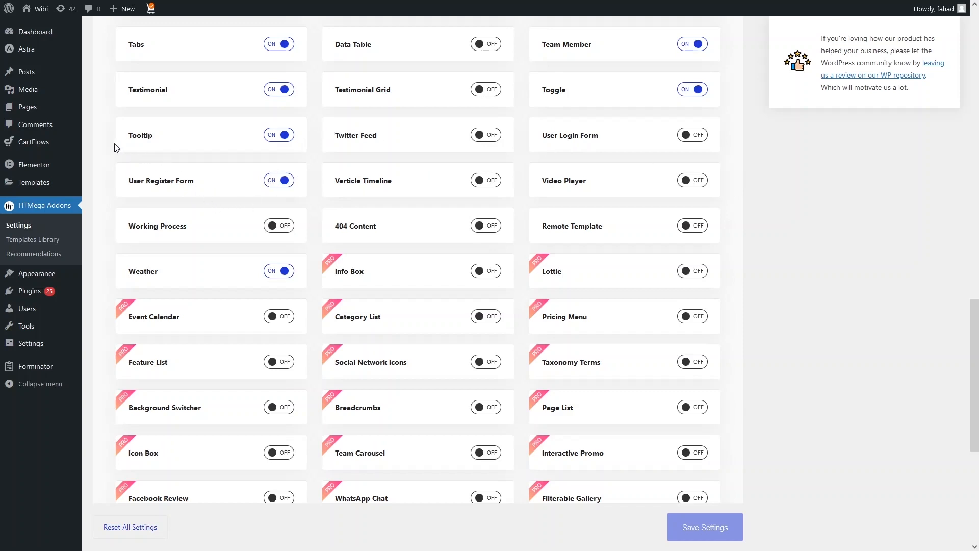
Create a new page titled "Registration Form" and open it for editing with Elementor.
{"action": "mouse_move", "coordinate": [49, 106]}
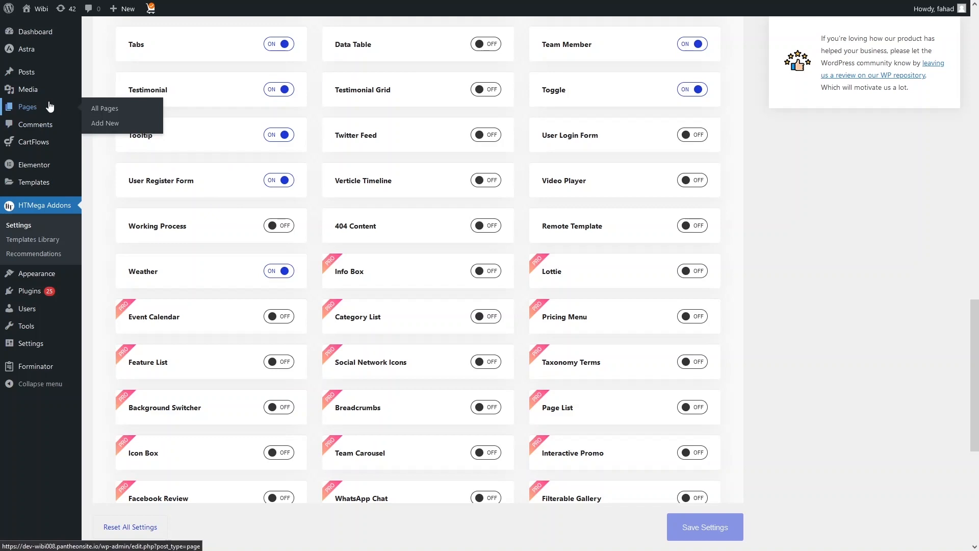
{"action": "left_click", "coordinate": [118, 109]}
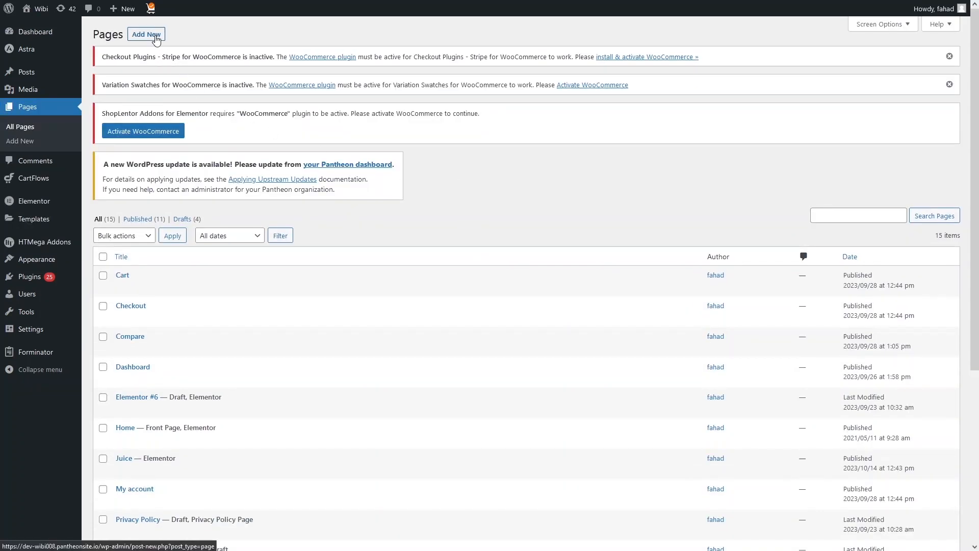
{"action": "left_click", "coordinate": [156, 38]}
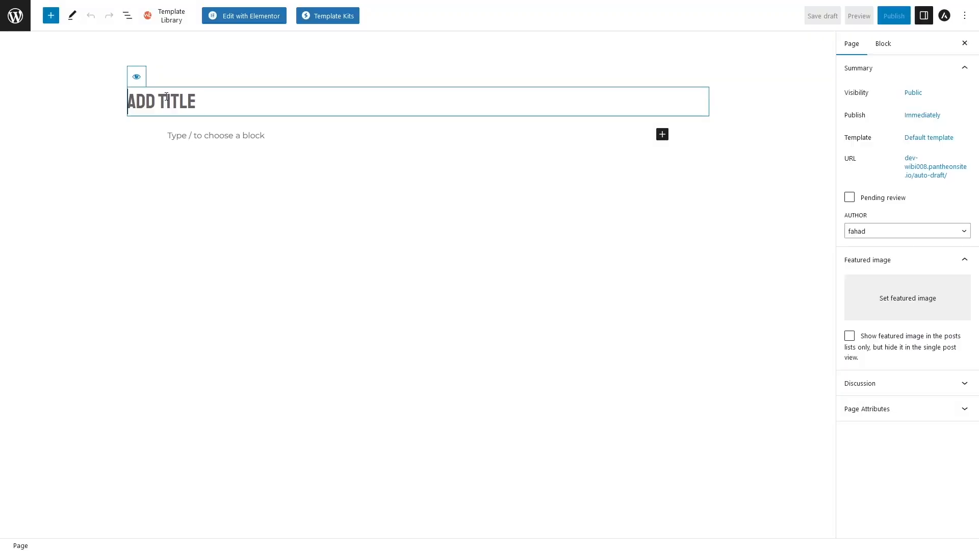
{"action": "type", "text": "Registration Form"}
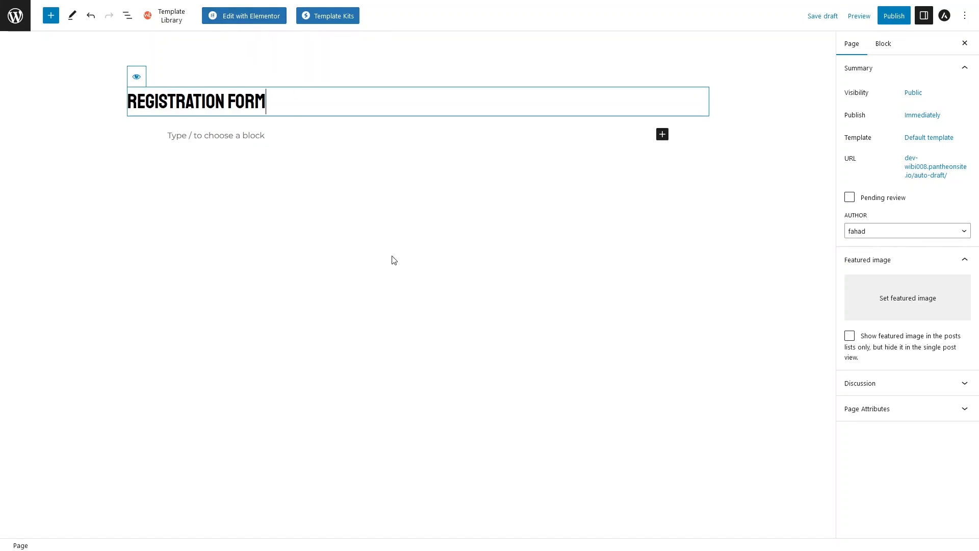
{"action": "left_click", "coordinate": [258, 20]}
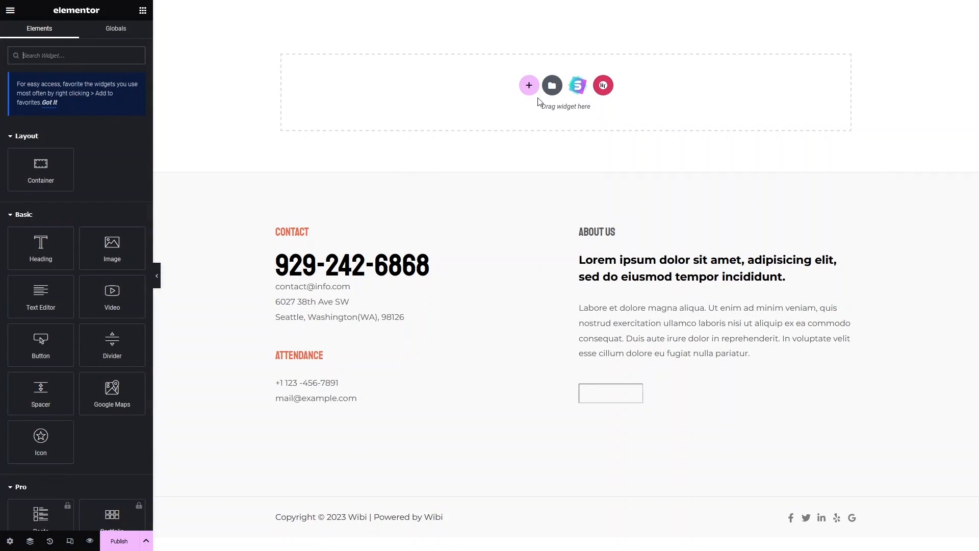
Add a single-column container to the page and place the User Register Form widget in it.
{"action": "left_click", "coordinate": [529, 86]}
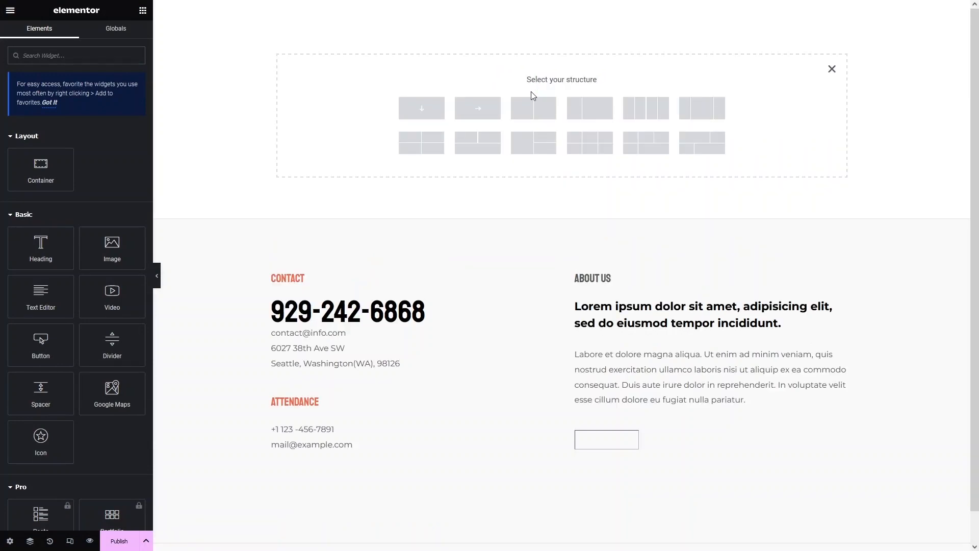
{"action": "left_click", "coordinate": [418, 117]}
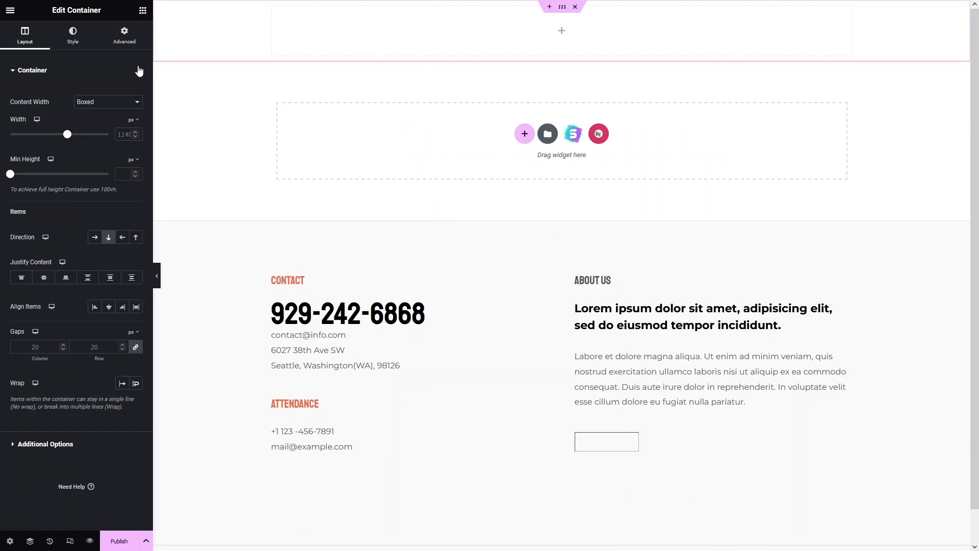
{"action": "left_click", "coordinate": [143, 11]}
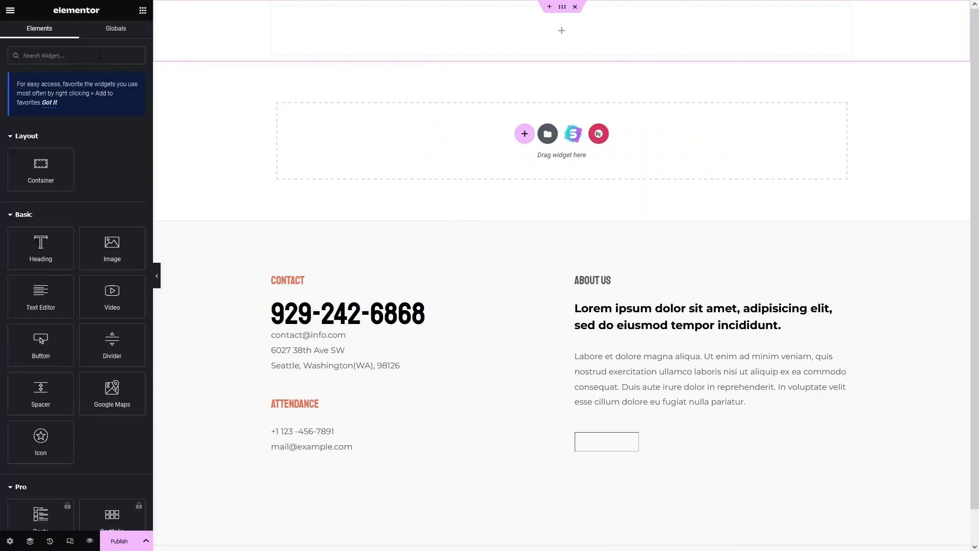
{"action": "type", "text": "form"}
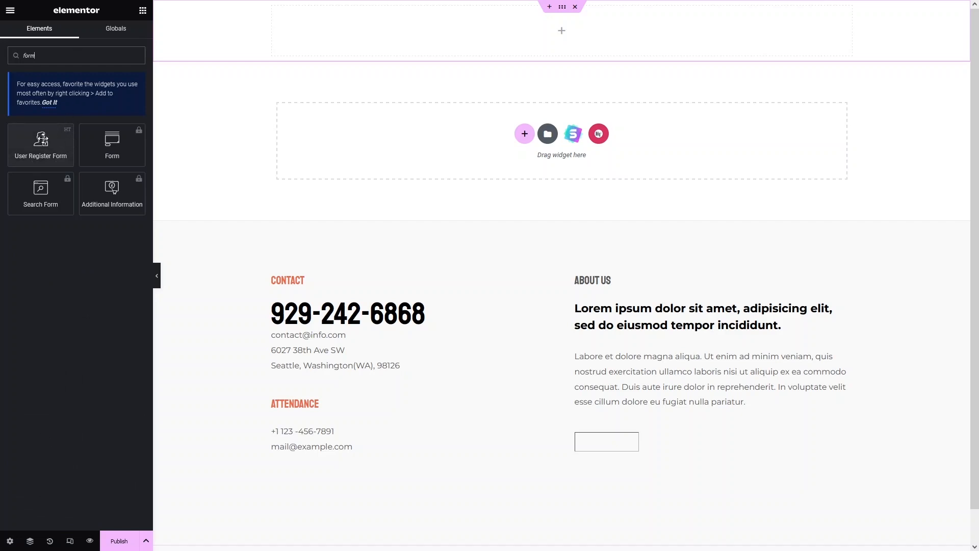
{"action": "left_click_drag", "start_coordinate": [39, 145], "coordinate": [540, 28]}
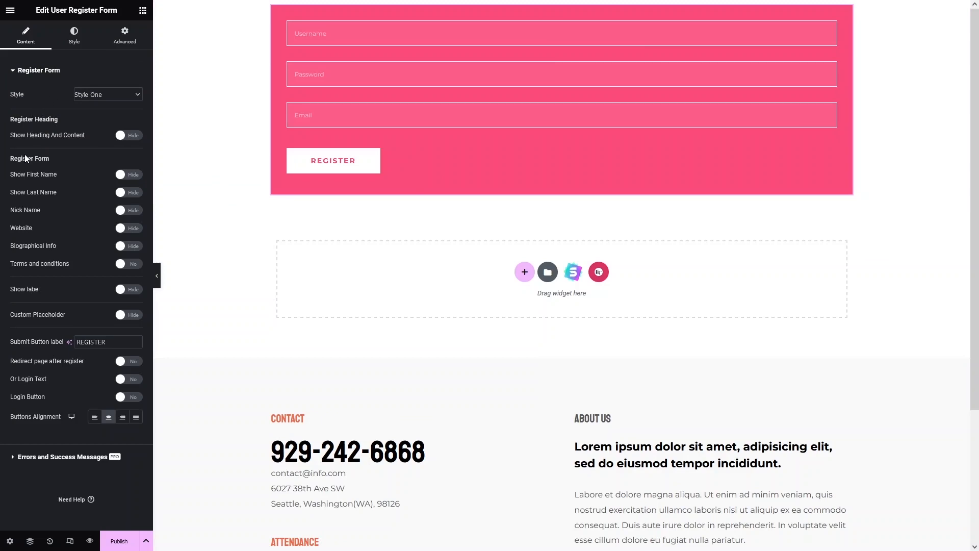
Try Style Six on the register form, and settle on Style Four.
{"action": "left_click", "coordinate": [101, 97]}
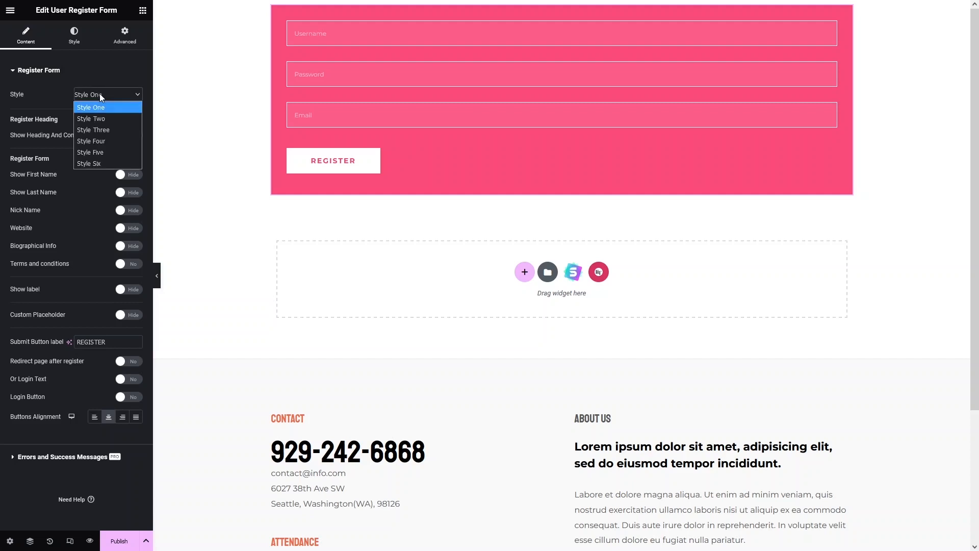
{"action": "left_click", "coordinate": [86, 163]}
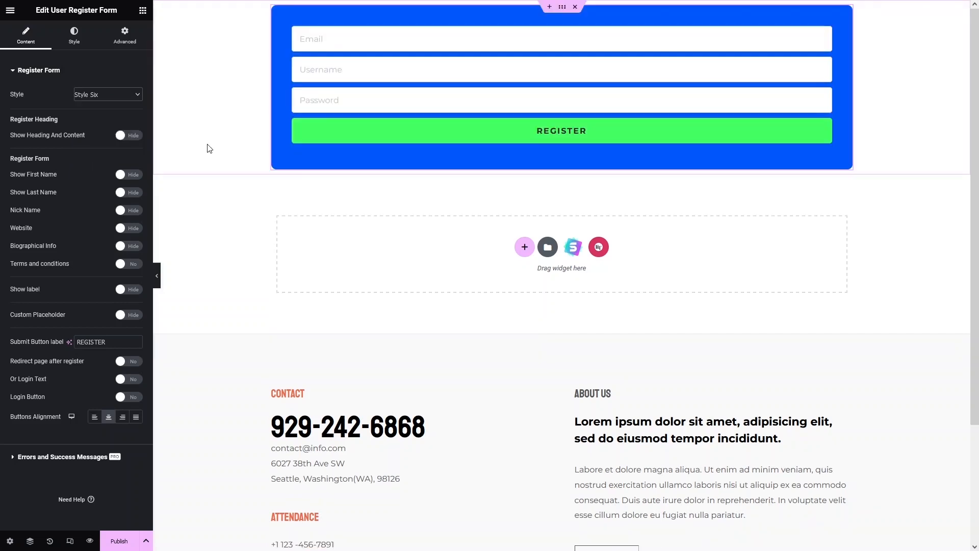
{"action": "left_click", "coordinate": [137, 97]}
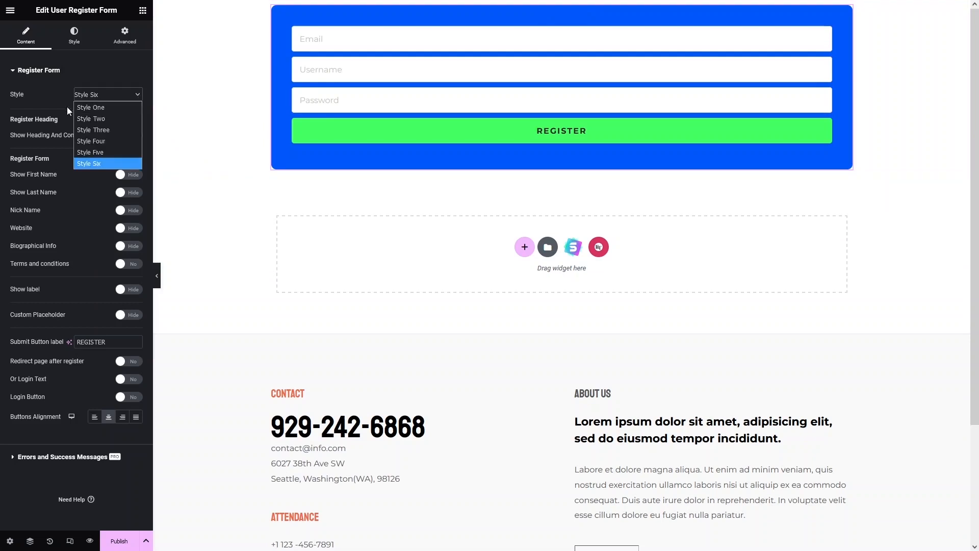
{"action": "left_click", "coordinate": [98, 145]}
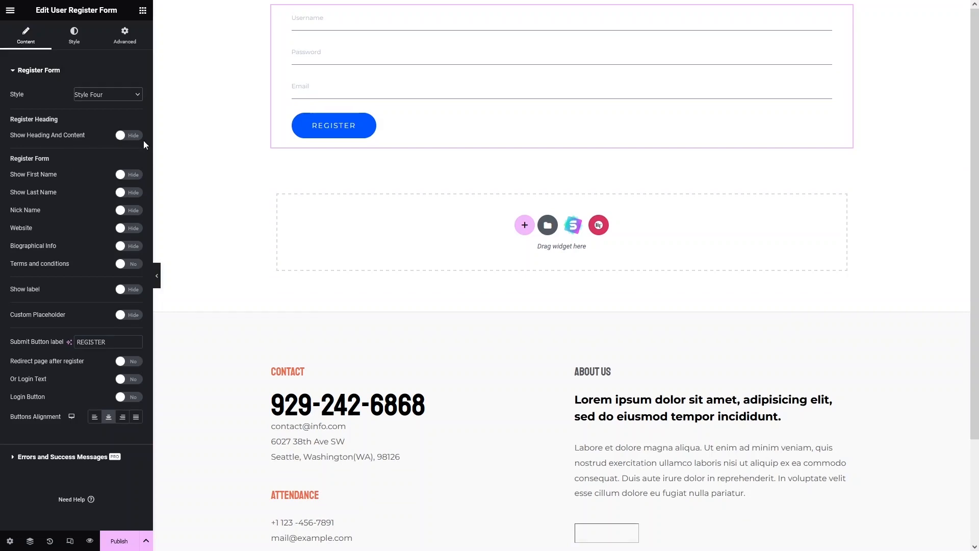
Show the register form's heading and content, and set the heading to "Registeration form".
{"action": "left_click", "coordinate": [130, 135]}
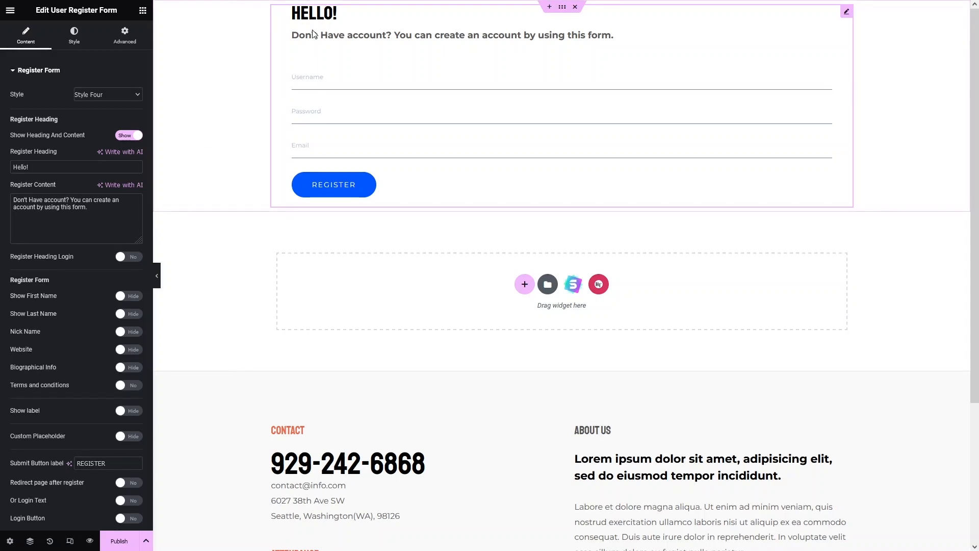
{"action": "triple_click", "coordinate": [35, 167]}
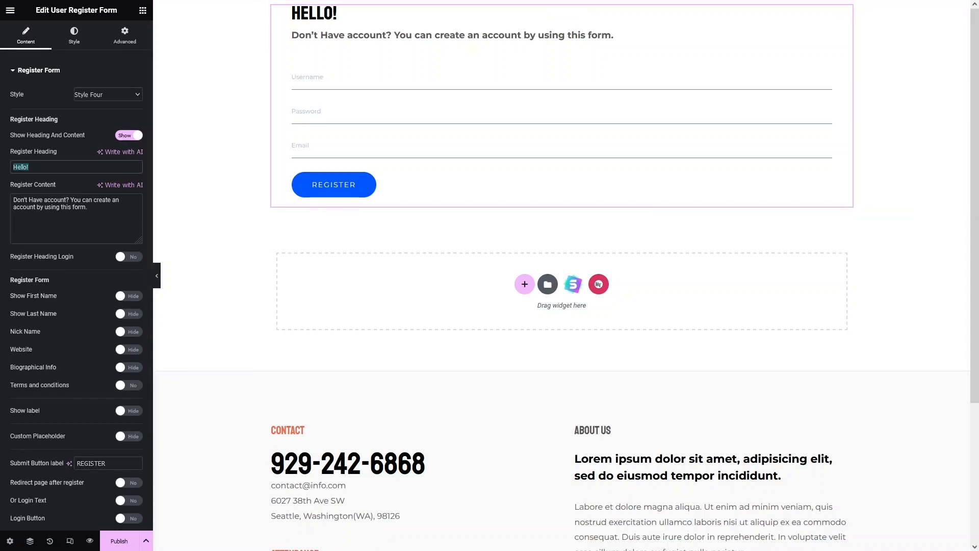
{"action": "type", "text": "R"}
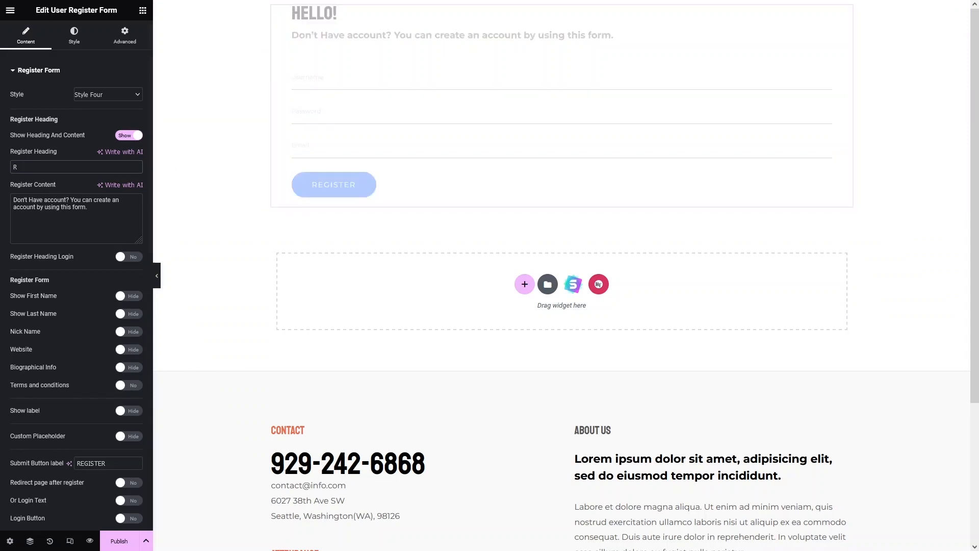
{"action": "type", "text": "egisteration form"}
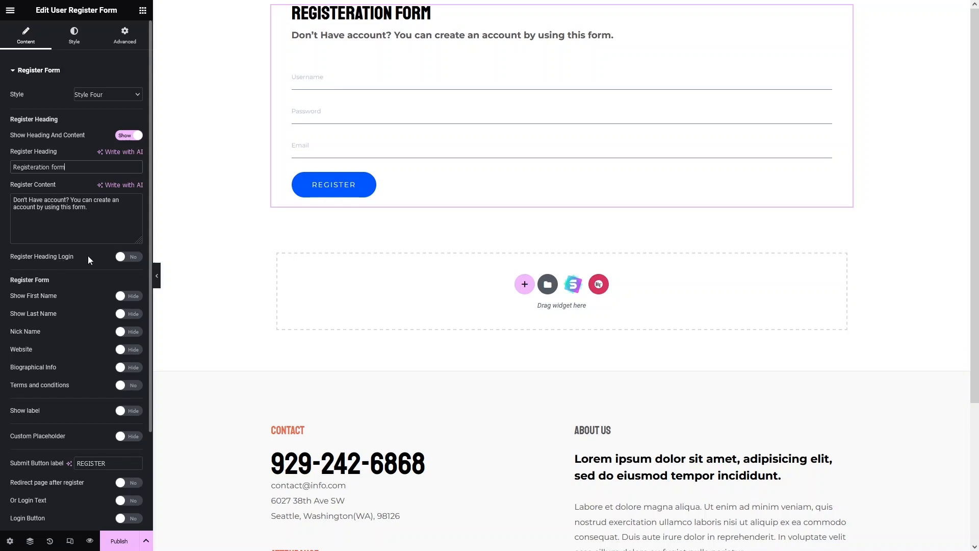
Try the Register Heading Login option on the form and turn it back off.
{"action": "left_click", "coordinate": [122, 257]}
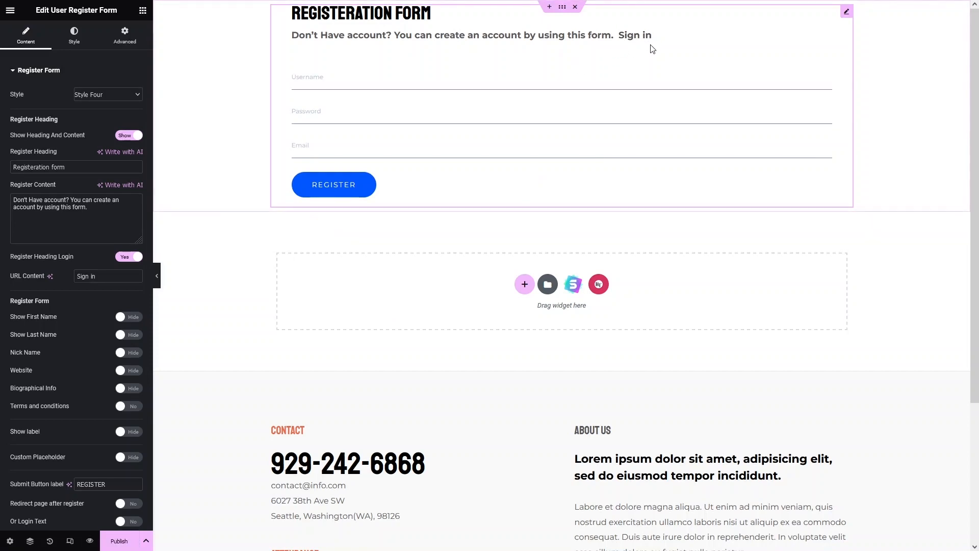
{"action": "left_click", "coordinate": [133, 257]}
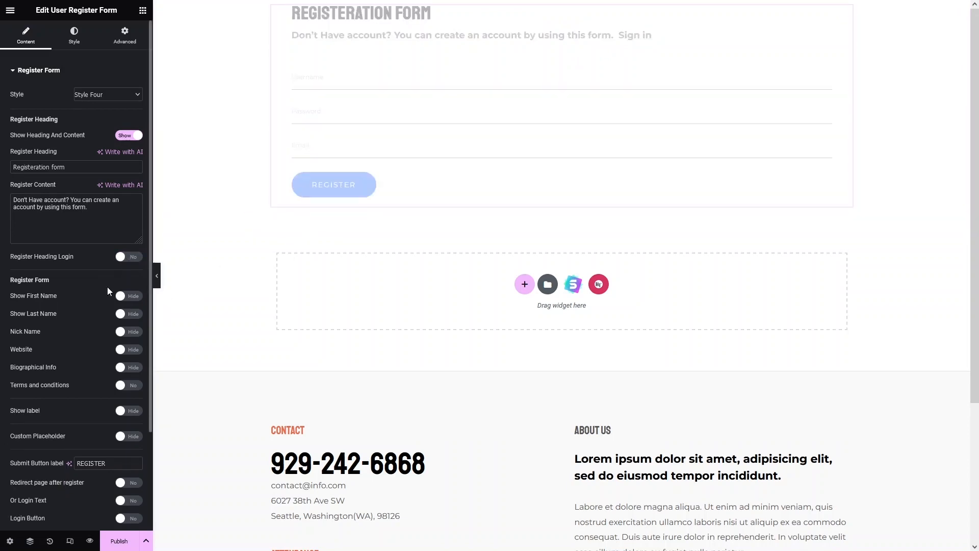
Show the First Name, Last Name, Website and Biographical Info fields in the register form.
{"action": "scroll", "coordinate": [75, 288], "scroll_direction": "down", "scroll_amount": 2}
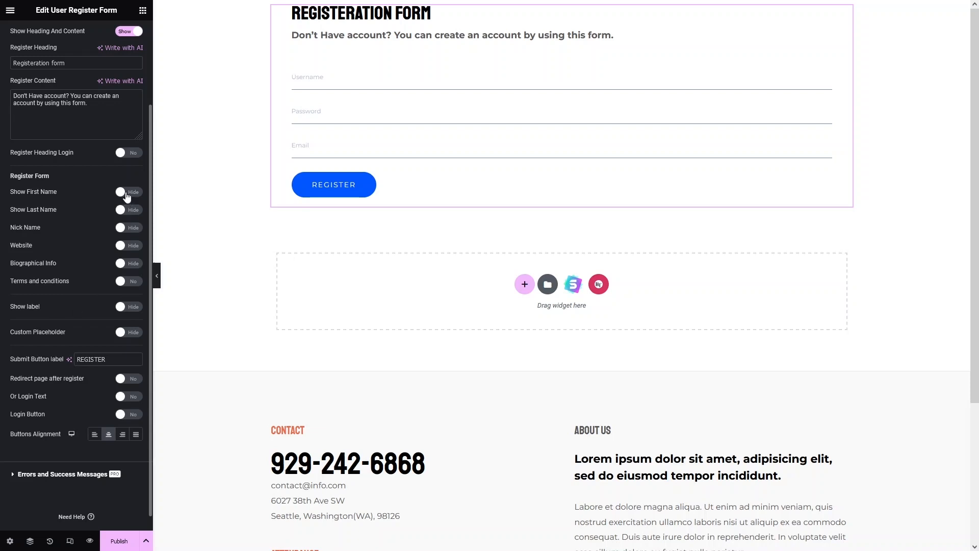
{"action": "left_click", "coordinate": [126, 195]}
{"action": "left_click", "coordinate": [127, 211]}
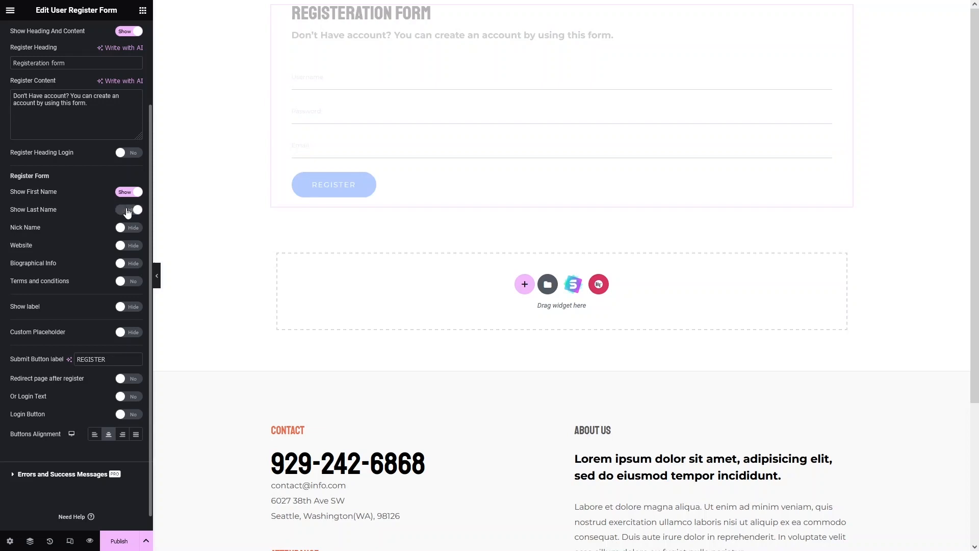
{"action": "left_click", "coordinate": [125, 246]}
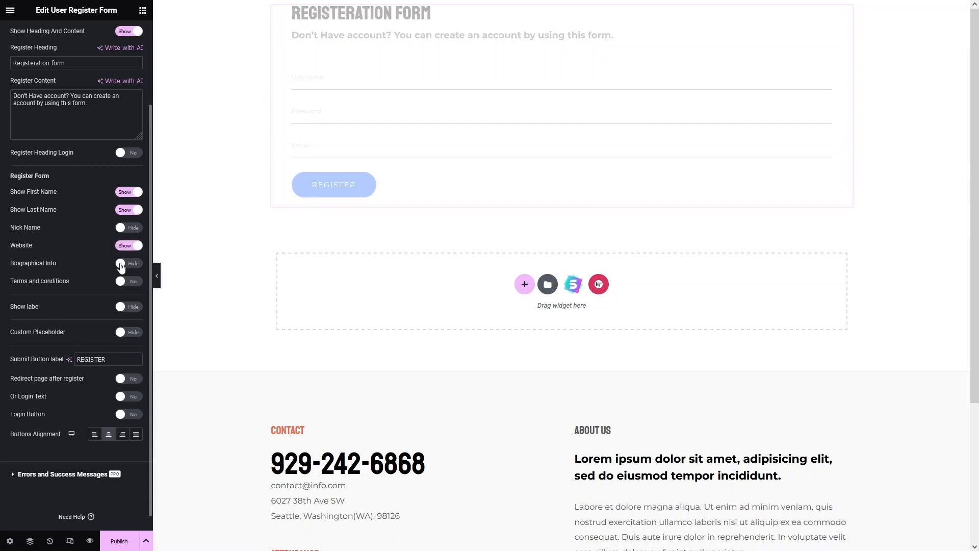
{"action": "left_click", "coordinate": [121, 265]}
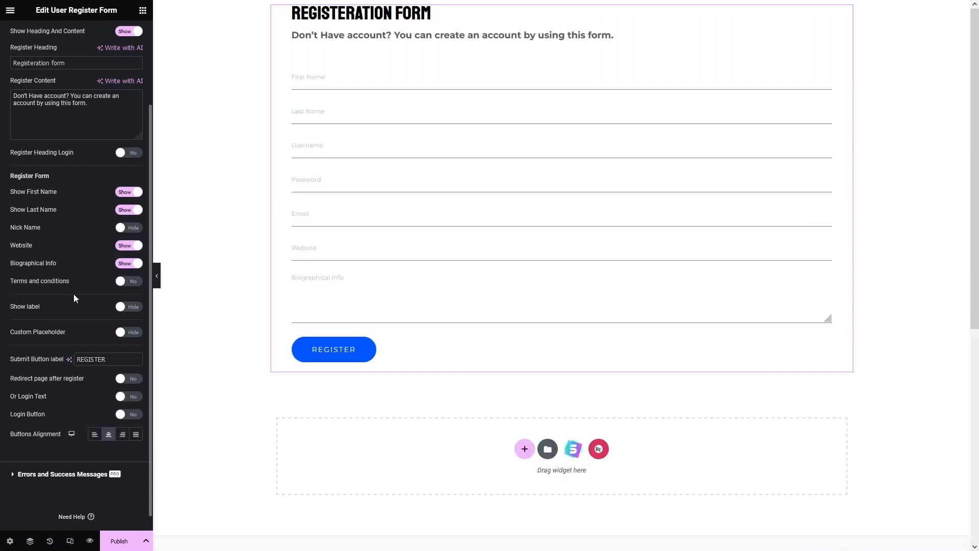
{"action": "scroll", "coordinate": [74, 293], "scroll_direction": "down", "scroll_amount": 1}
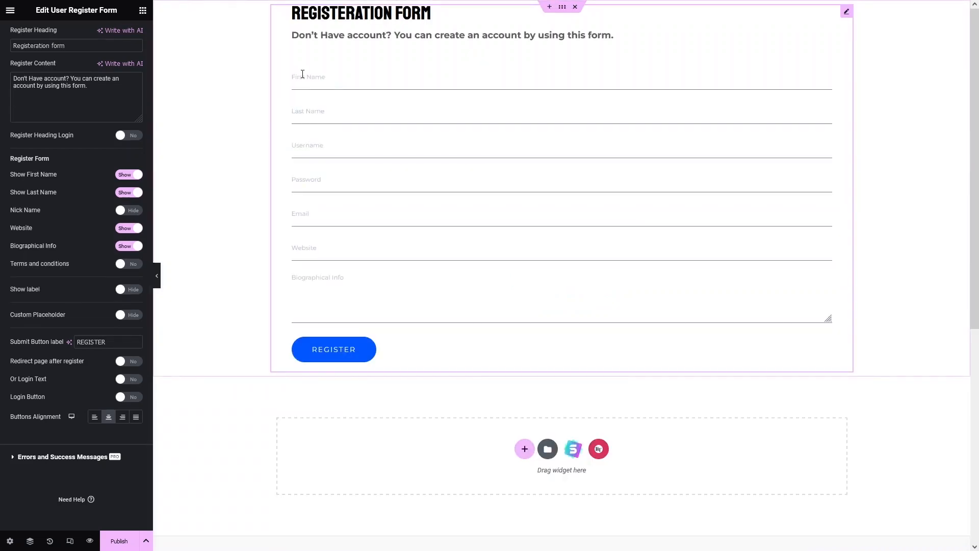
Try the Custom Placeholder option for the form fields and turn it back off.
{"action": "scroll", "coordinate": [81, 311], "scroll_direction": "up", "scroll_amount": 1}
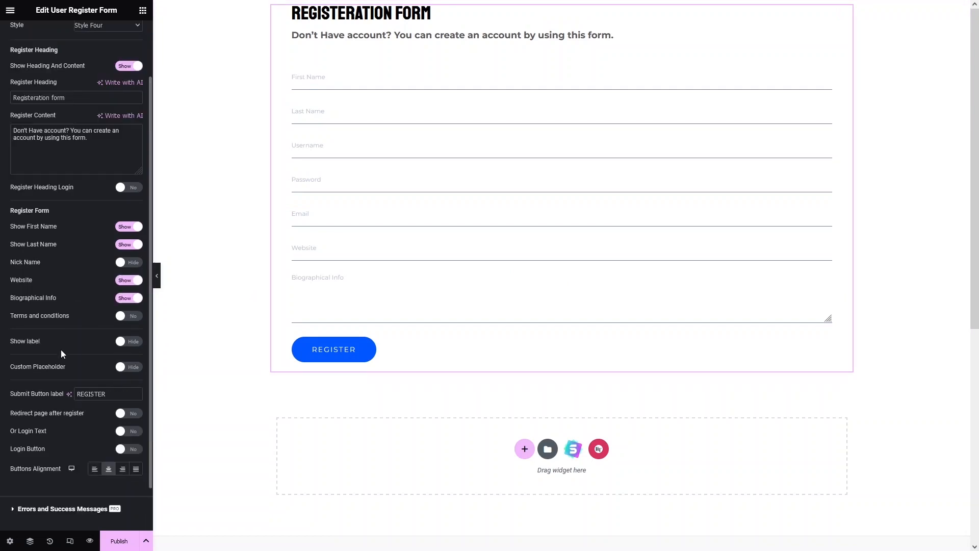
{"action": "left_click", "coordinate": [132, 367]}
{"action": "scroll", "coordinate": [127, 364], "scroll_direction": "down", "scroll_amount": 2}
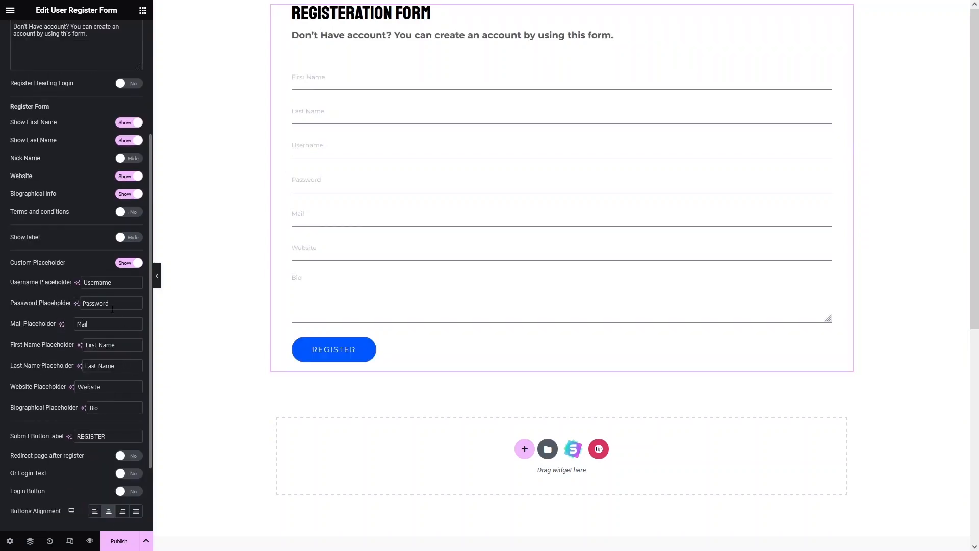
{"action": "left_click", "coordinate": [135, 264]}
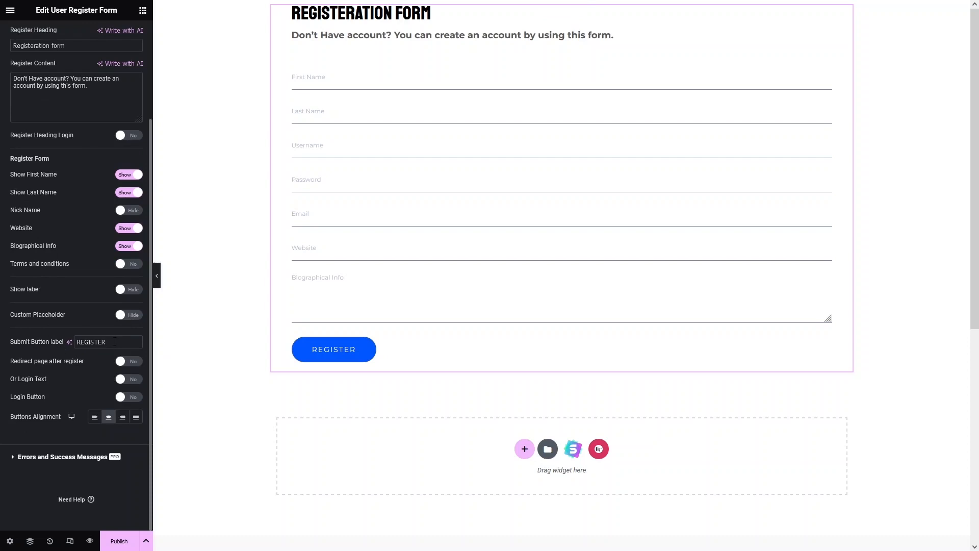
Try the Redirect Page After Register and Or Login Text options on the form and turn each back off.
{"action": "double_click", "coordinate": [112, 341]}
{"action": "left_click", "coordinate": [120, 362]}
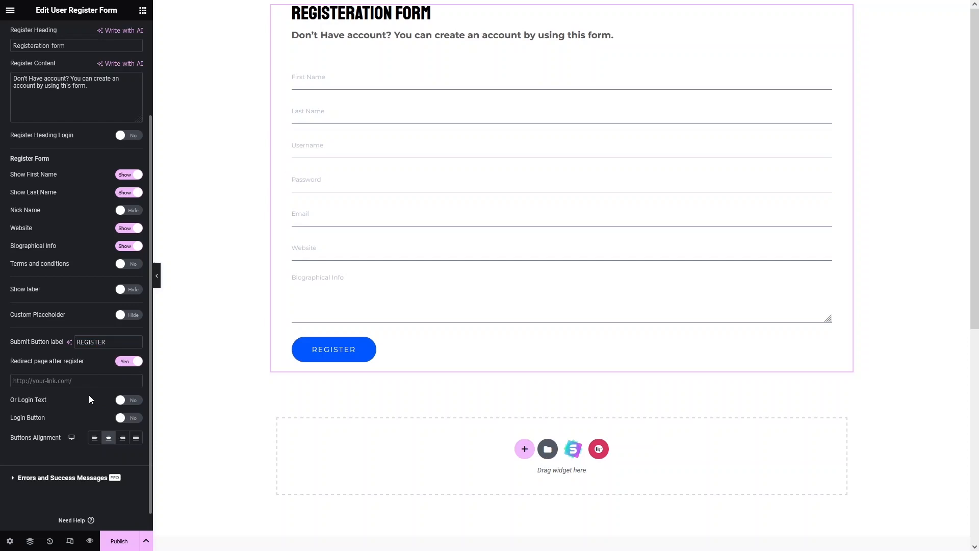
{"action": "left_click", "coordinate": [126, 362]}
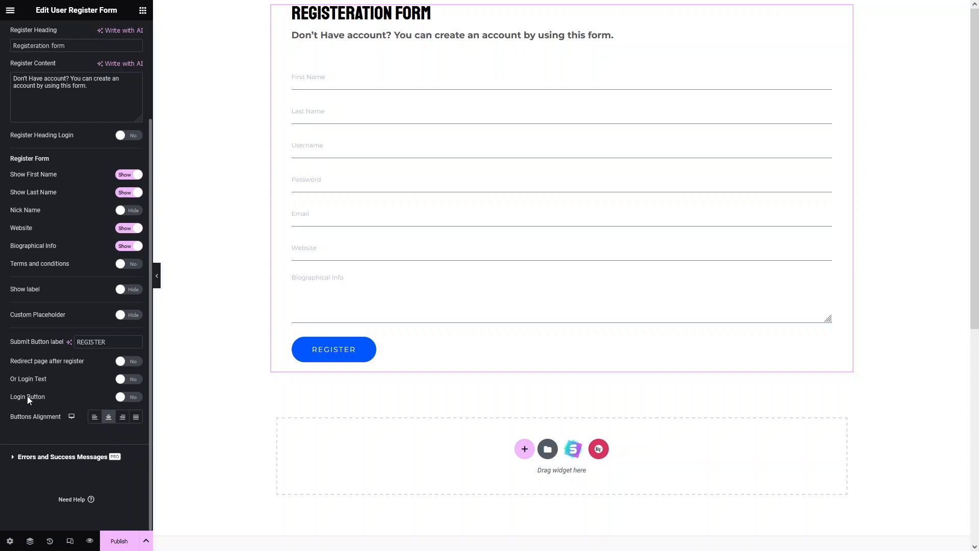
{"action": "left_click", "coordinate": [124, 380]}
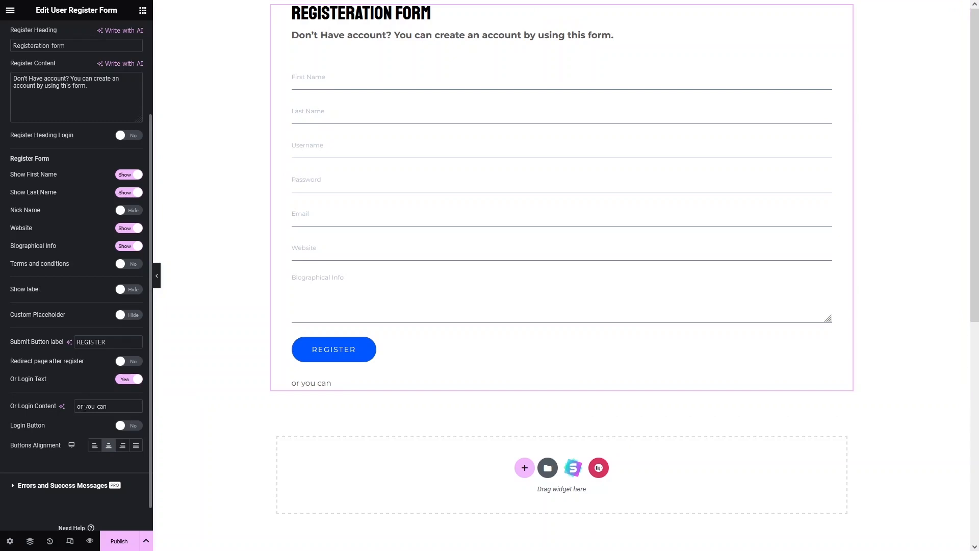
{"action": "left_click", "coordinate": [135, 381]}
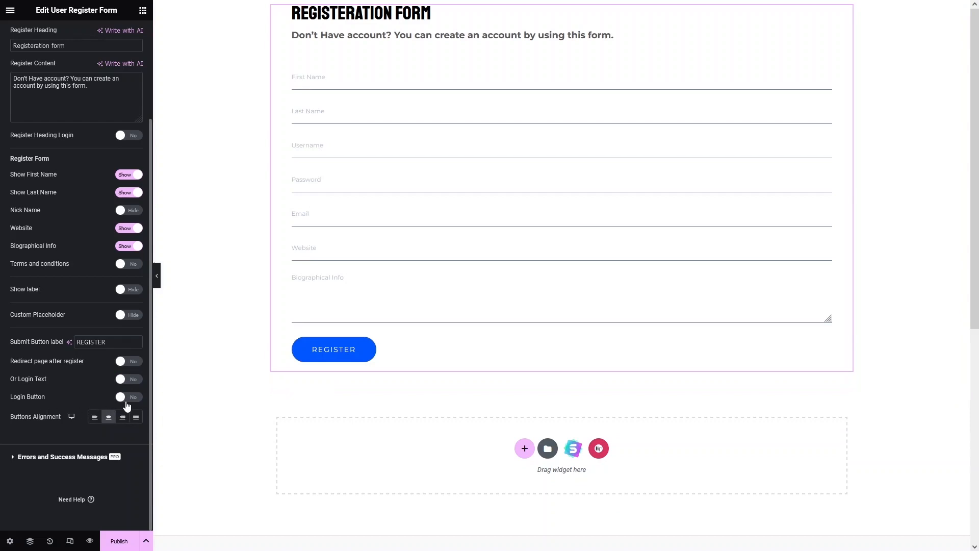
Try the Login Button option on the register form and turn it back off.
{"action": "left_click", "coordinate": [128, 398]}
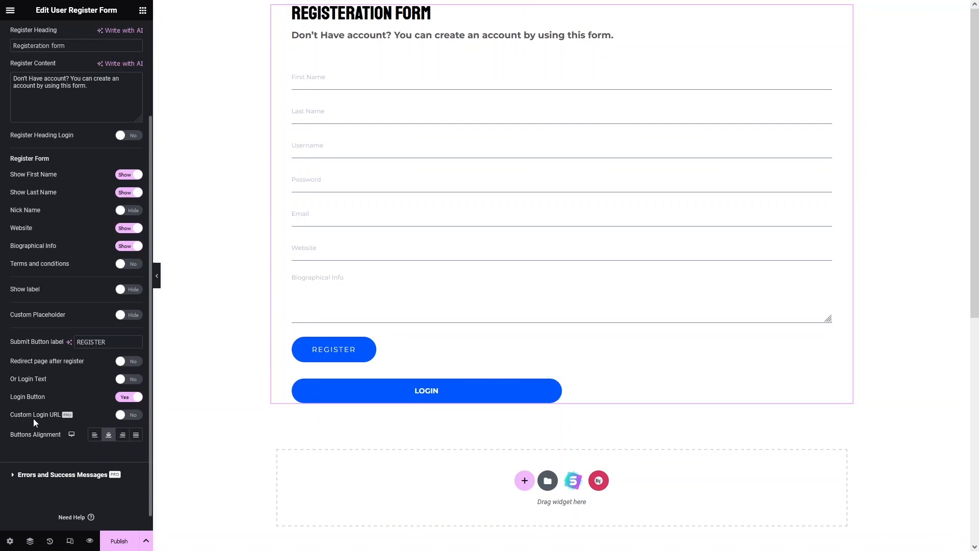
{"action": "scroll", "coordinate": [105, 411], "scroll_direction": "down", "scroll_amount": 1}
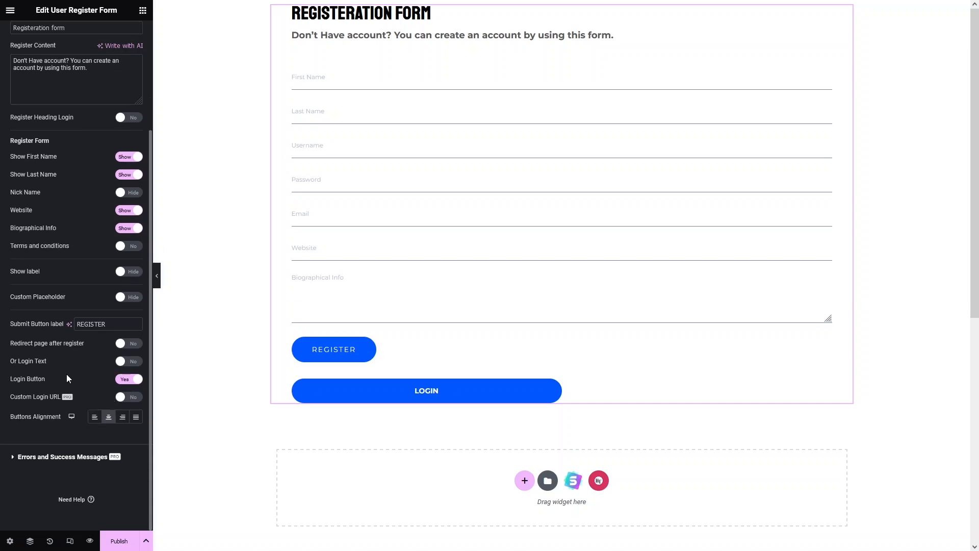
{"action": "left_click", "coordinate": [120, 381]}
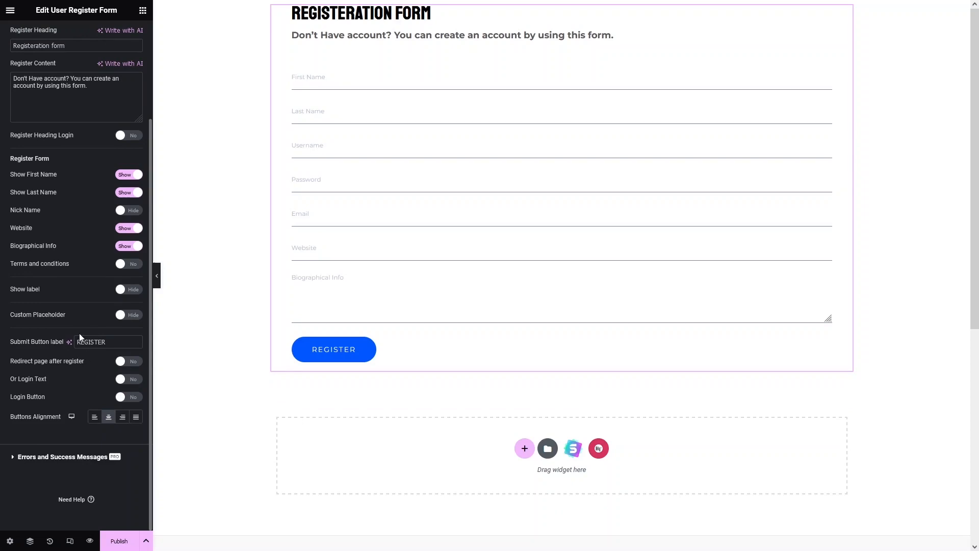
Try a red classic background color on the form wrapper and reset the color.
{"action": "scroll", "coordinate": [80, 337], "scroll_direction": "up", "scroll_amount": 3}
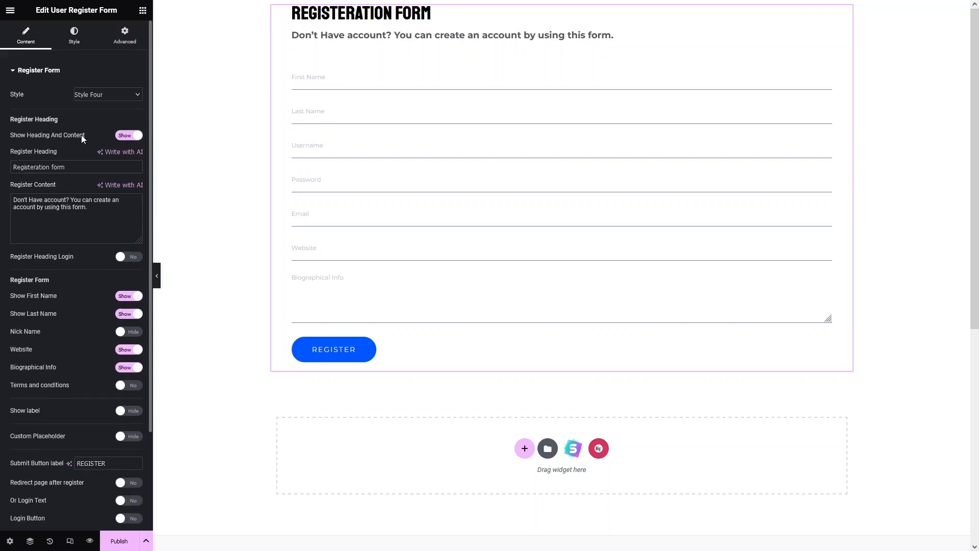
{"action": "left_click", "coordinate": [79, 40]}
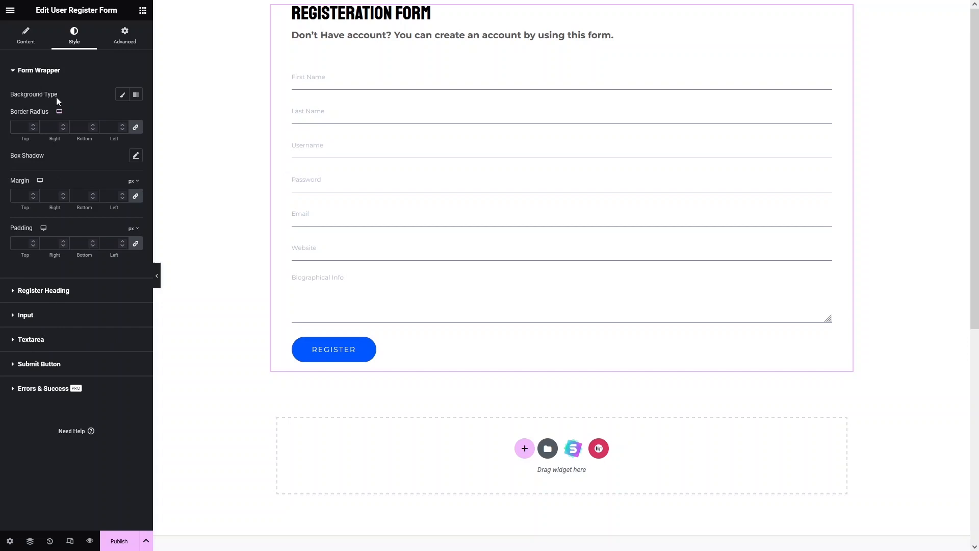
{"action": "left_click", "coordinate": [122, 96]}
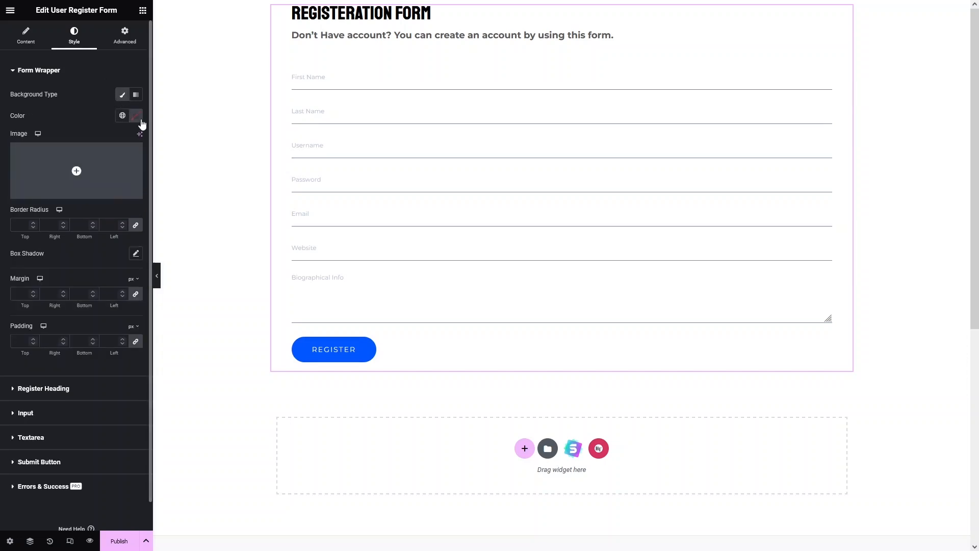
{"action": "left_click", "coordinate": [136, 117]}
{"action": "mouse_move", "coordinate": [129, 182]}
{"action": "left_mouse_down"}
{"action": "mouse_move", "coordinate": [179, 171]}
{"action": "mouse_move", "coordinate": [144, 181]}
{"action": "mouse_move", "coordinate": [168, 170]}
{"action": "mouse_move", "coordinate": [164, 192]}
{"action": "mouse_move", "coordinate": [187, 174]}
{"action": "left_mouse_up"}
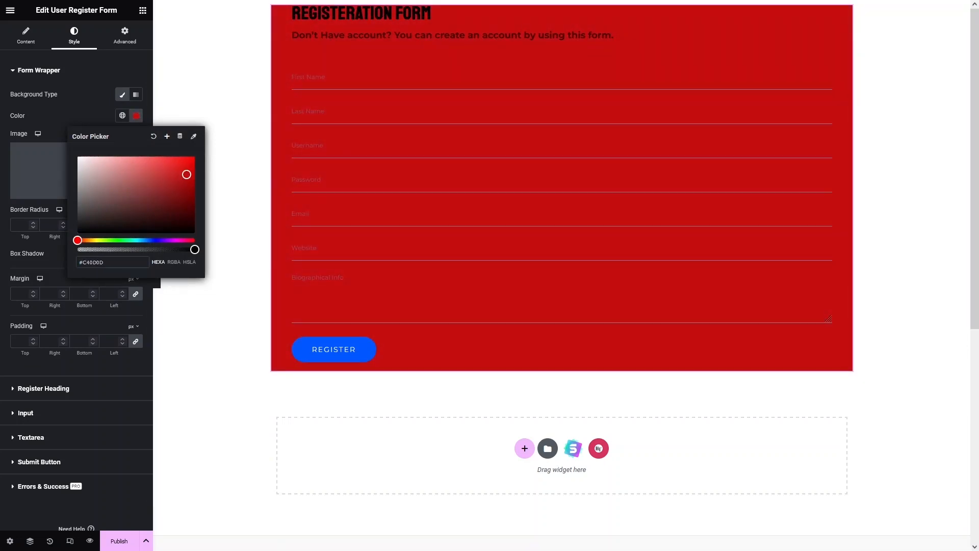
{"action": "left_click", "coordinate": [153, 137]}
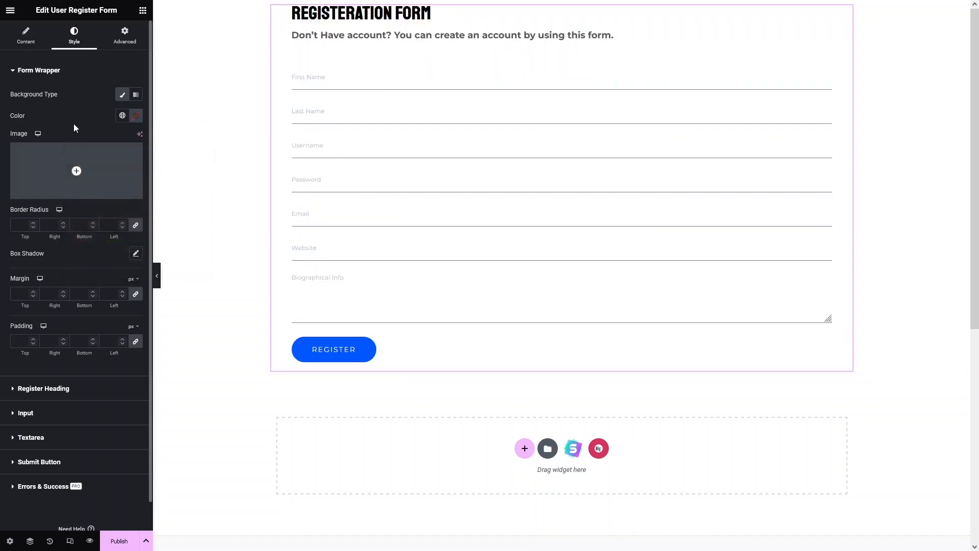
Set the form wrapper's padding to 50 px on all sides.
{"action": "scroll", "coordinate": [77, 201], "scroll_direction": "down", "scroll_amount": 1}
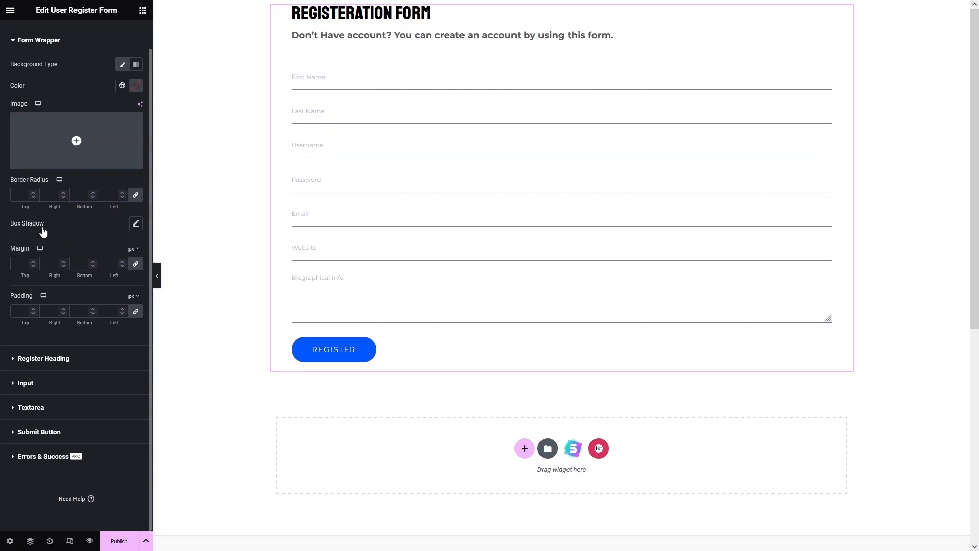
{"action": "left_click", "coordinate": [23, 315]}
{"action": "type", "text": "50"}
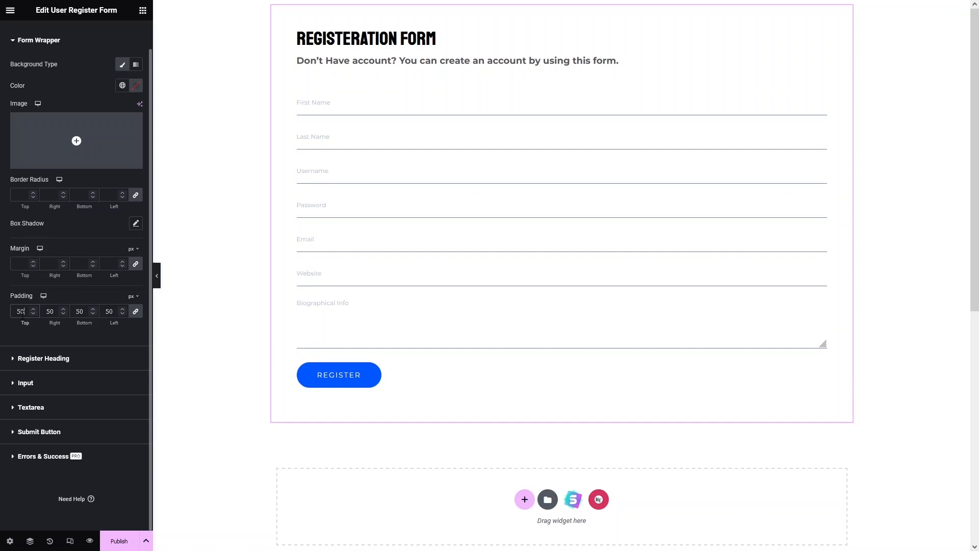
{"action": "left_click", "coordinate": [23, 41]}
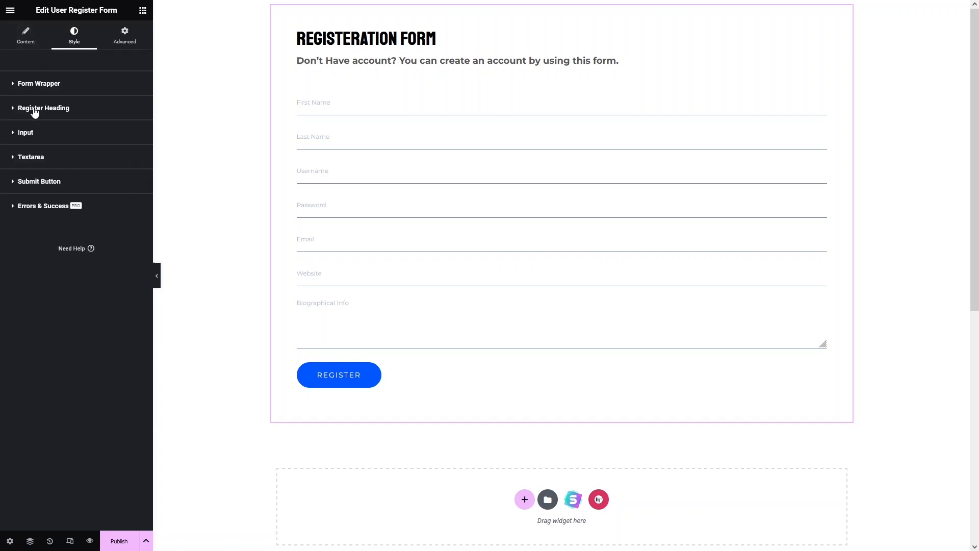
Center the alignment of the register heading and its content text.
{"action": "left_click", "coordinate": [39, 116]}
{"action": "scroll", "coordinate": [59, 150], "scroll_direction": "down", "scroll_amount": 1}
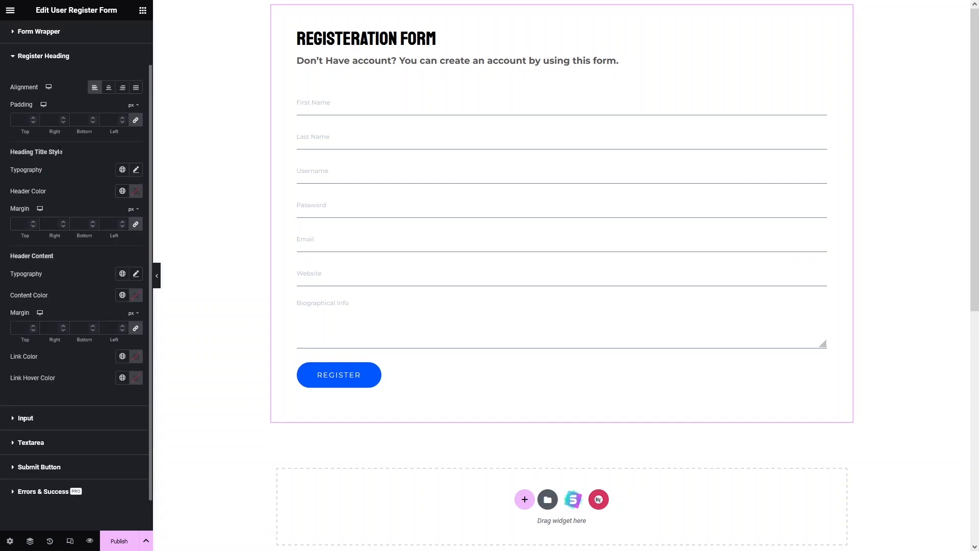
{"action": "left_click", "coordinate": [109, 90]}
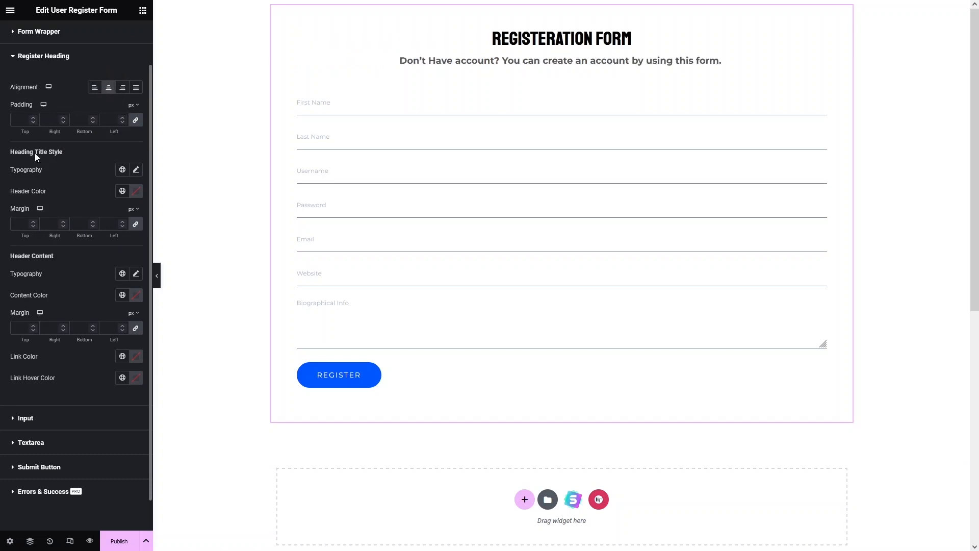
Try a light grey classic background color (#F0F0F0) on the input fields and reset the color.
{"action": "scroll", "coordinate": [37, 182], "scroll_direction": "down", "scroll_amount": 1}
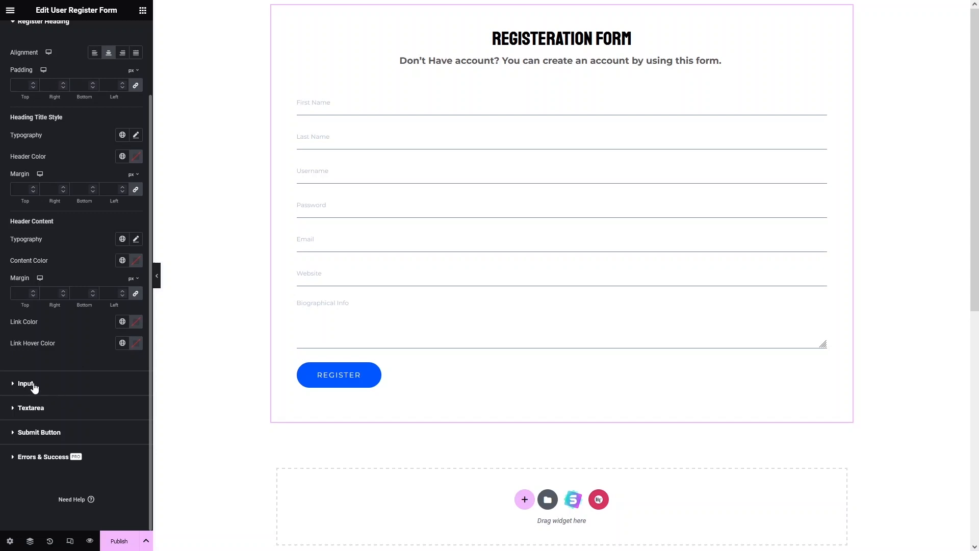
{"action": "left_click", "coordinate": [53, 381]}
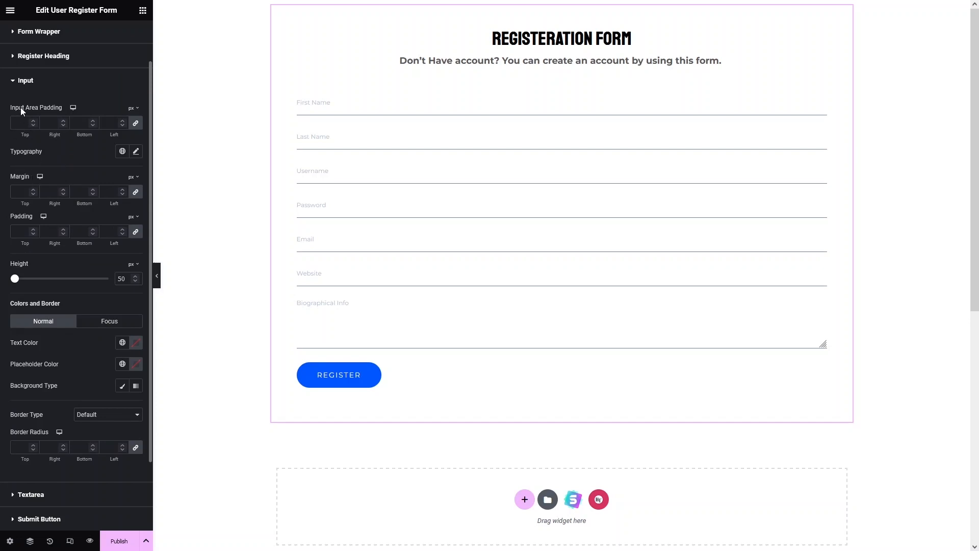
{"action": "scroll", "coordinate": [82, 266], "scroll_direction": "down", "scroll_amount": 2}
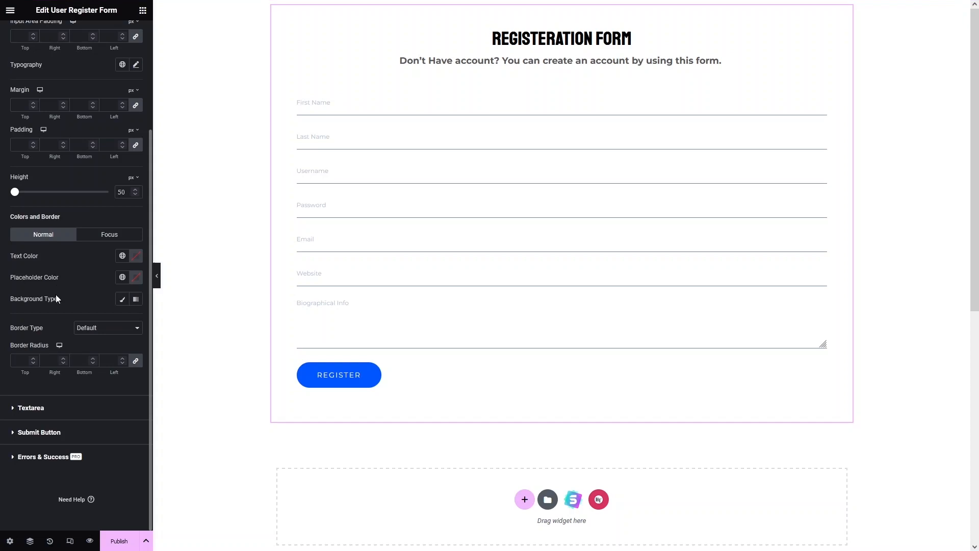
{"action": "left_click", "coordinate": [123, 299]}
{"action": "left_click", "coordinate": [136, 321]}
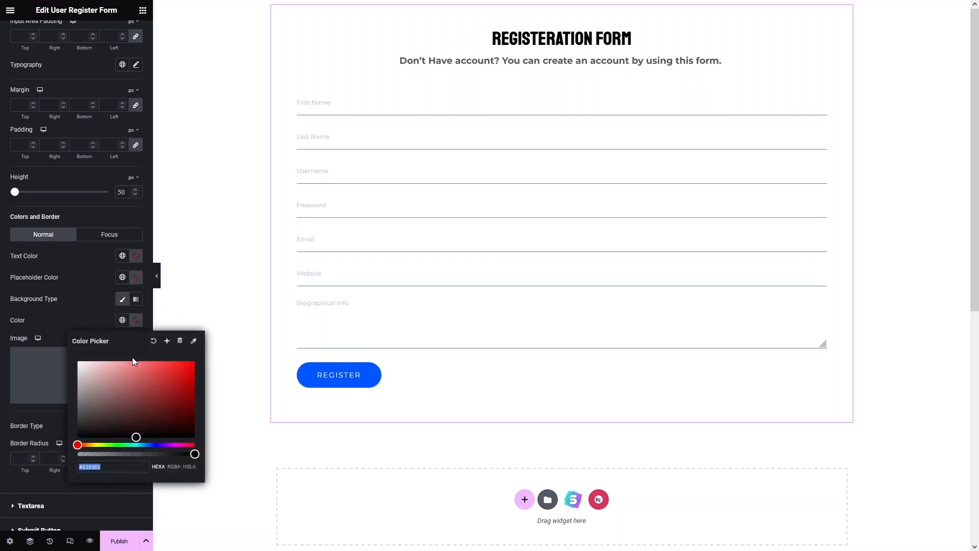
{"action": "left_click_drag", "start_coordinate": [129, 375], "coordinate": [64, 366]}
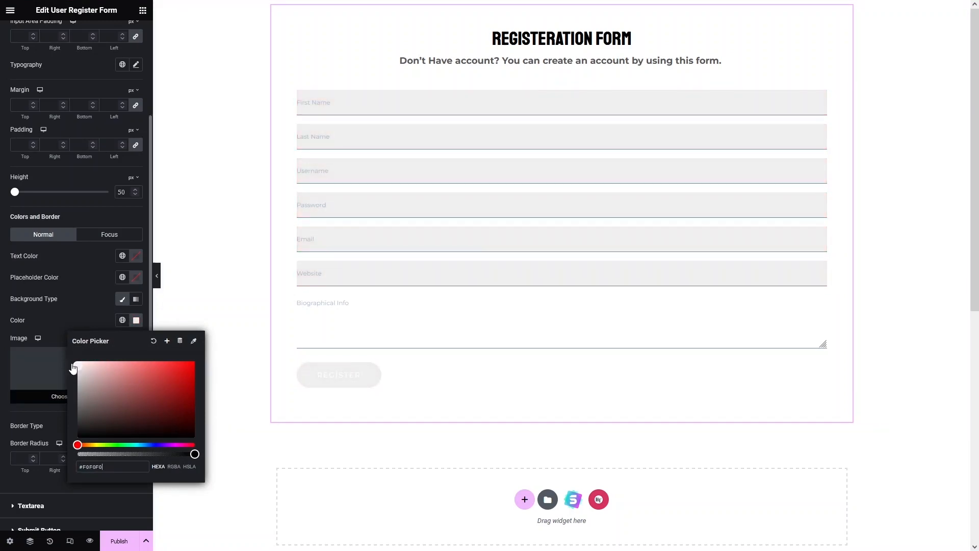
{"action": "left_click", "coordinate": [155, 341]}
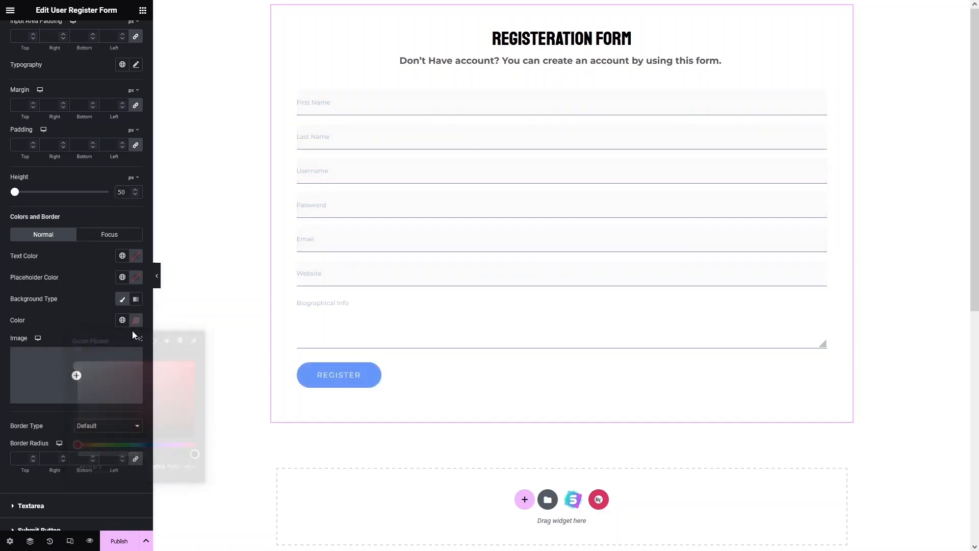
Try a Solid border with a 2 px width on the input fields and return the border type to Default.
{"action": "scroll", "coordinate": [71, 277], "scroll_direction": "down", "scroll_amount": 2}
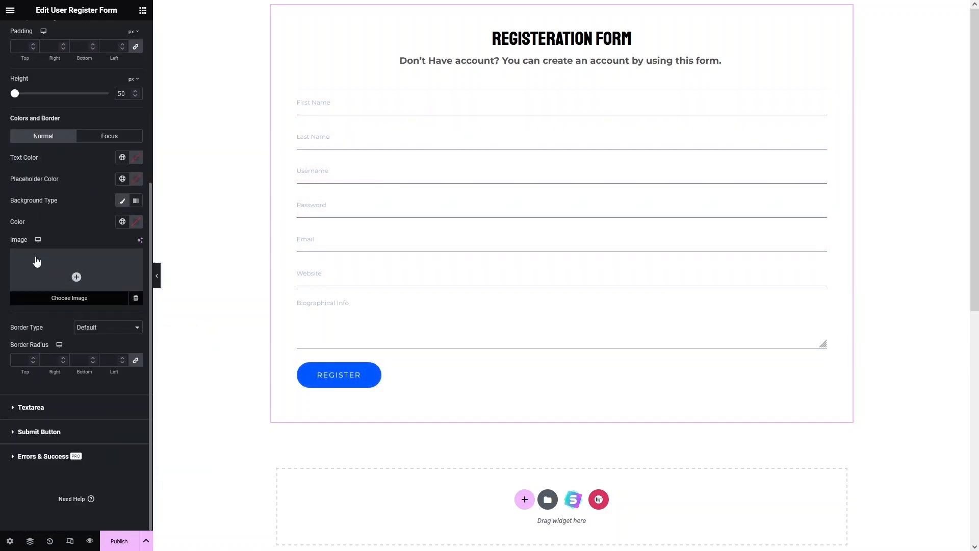
{"action": "left_click", "coordinate": [91, 332]}
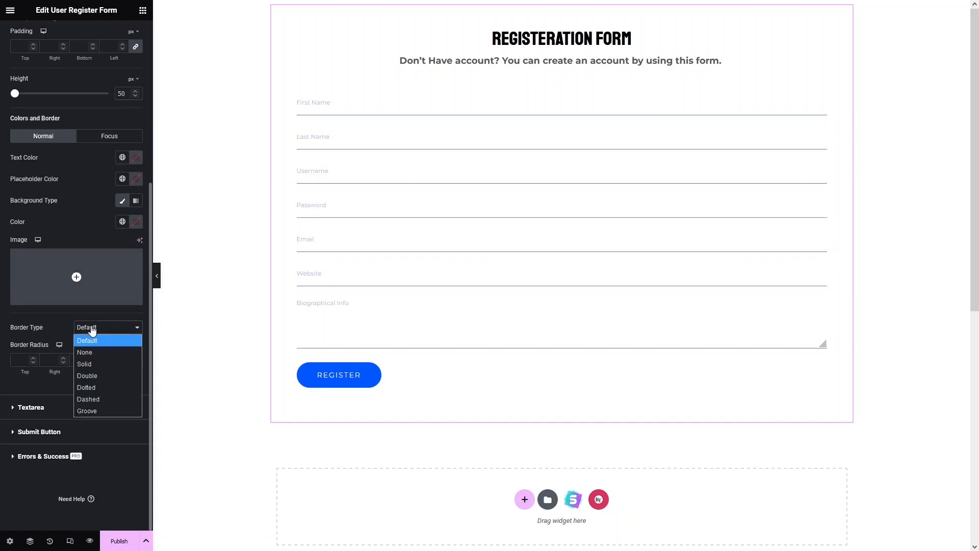
{"action": "left_click", "coordinate": [99, 365]}
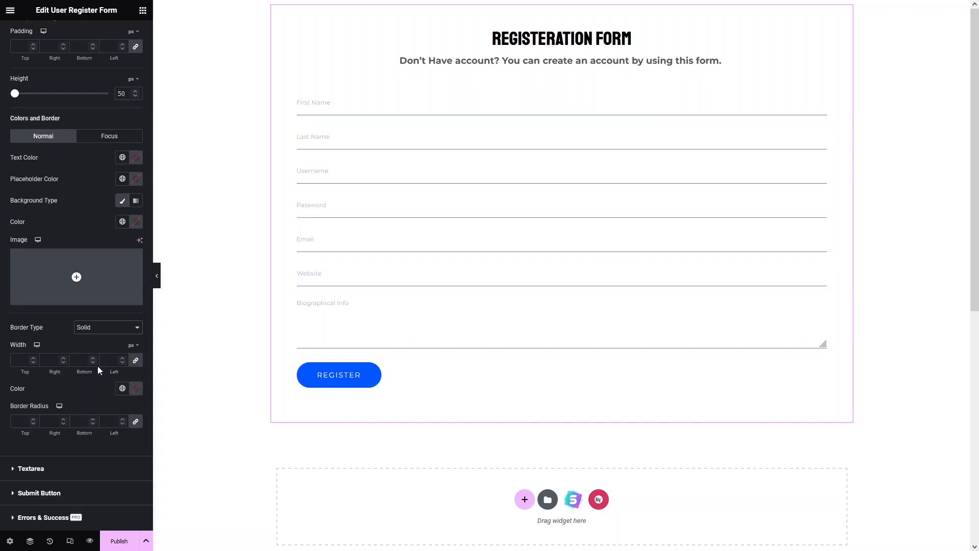
{"action": "left_click", "coordinate": [38, 356]}
{"action": "left_click", "coordinate": [38, 356]}
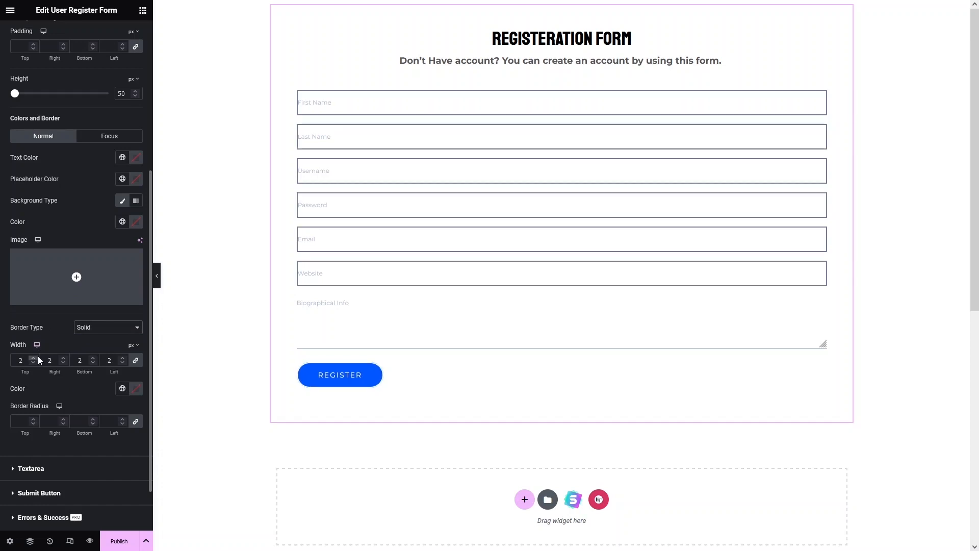
{"action": "left_click", "coordinate": [93, 331]}
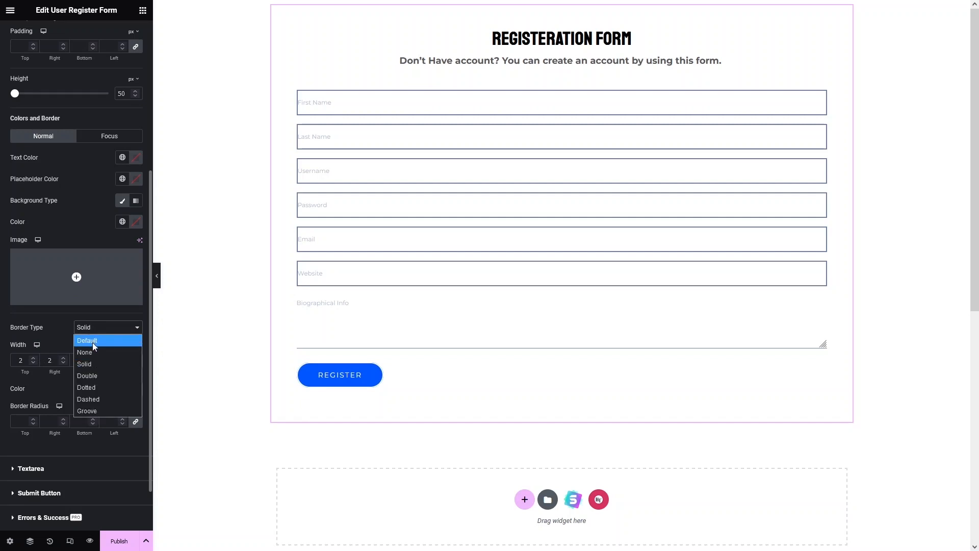
{"action": "left_click", "coordinate": [93, 341]}
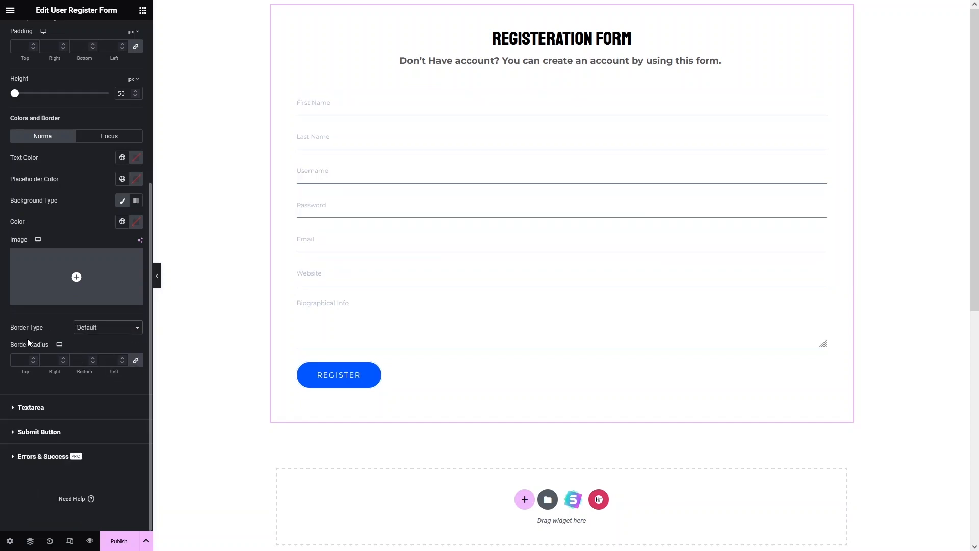
Look through the style options for the textarea and submit button, and view the widget's advanced layout settings.
{"action": "left_click", "coordinate": [46, 408]}
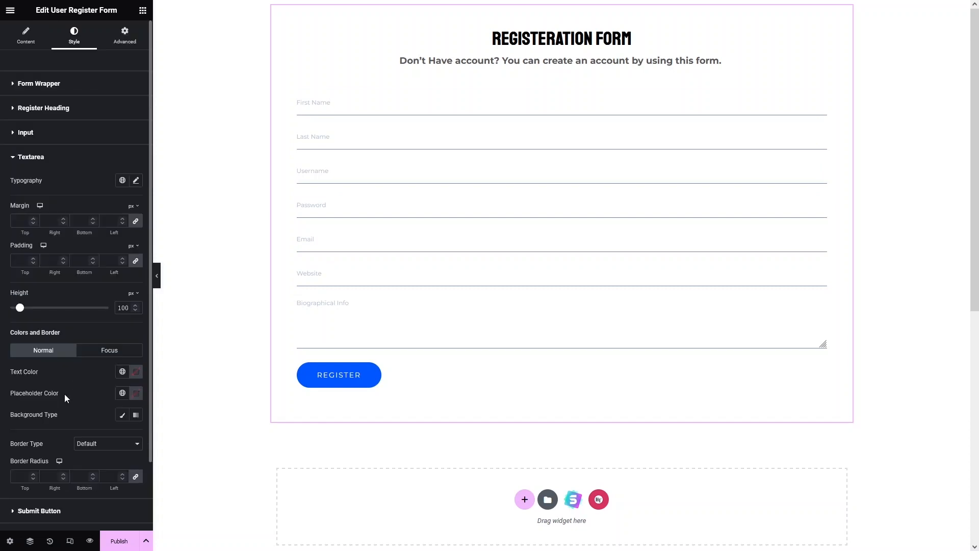
{"action": "scroll", "coordinate": [77, 246], "scroll_direction": "down", "scroll_amount": 1}
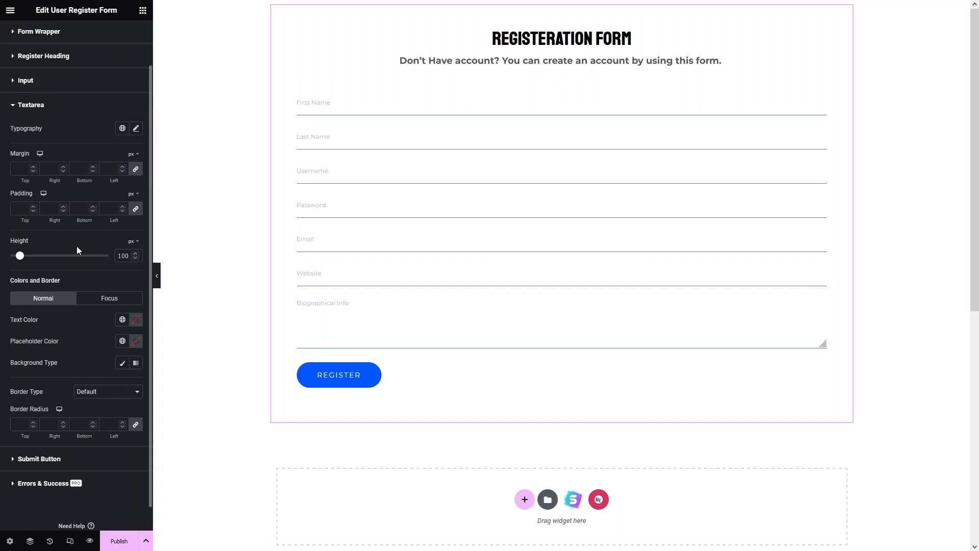
{"action": "scroll", "coordinate": [77, 246], "scroll_direction": "down", "scroll_amount": 1}
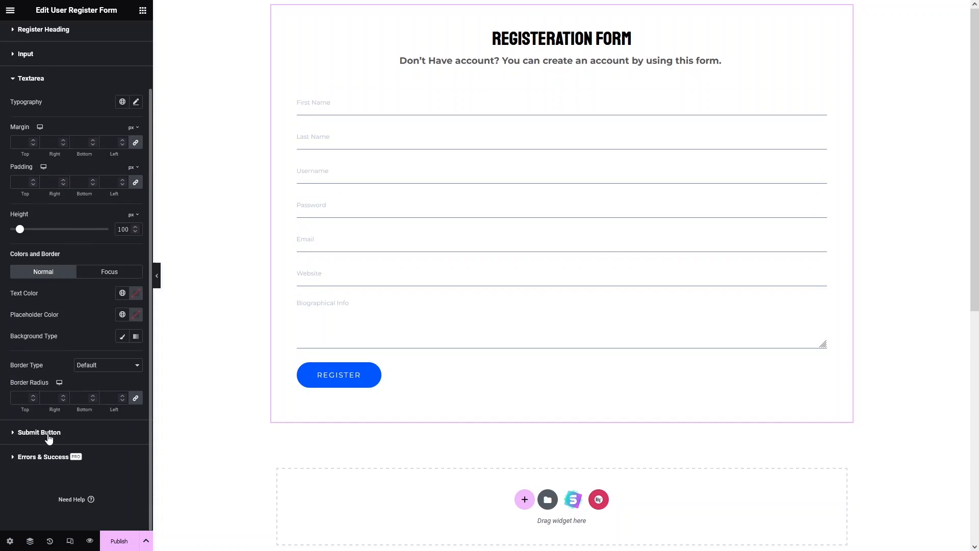
{"action": "left_click", "coordinate": [39, 433]}
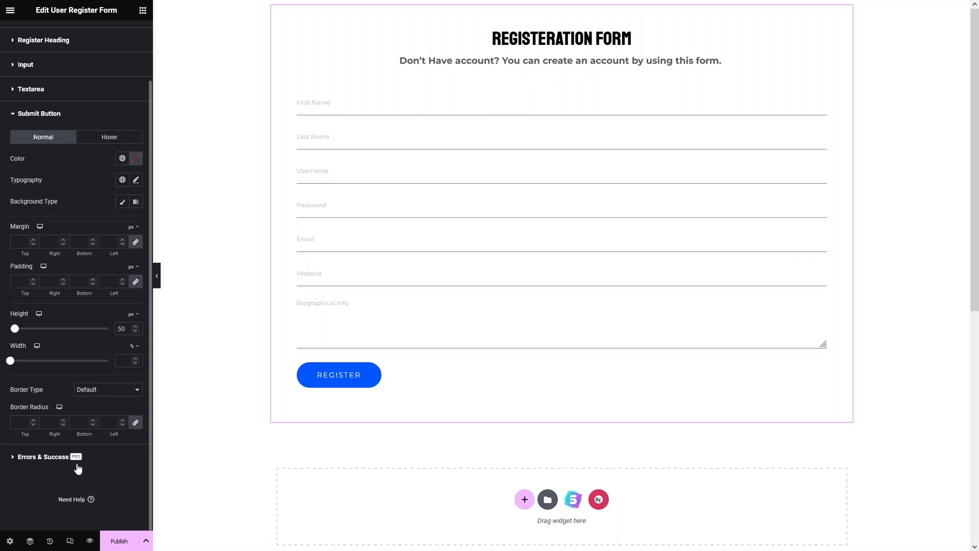
{"action": "scroll", "coordinate": [97, 204], "scroll_direction": "up", "scroll_amount": 3}
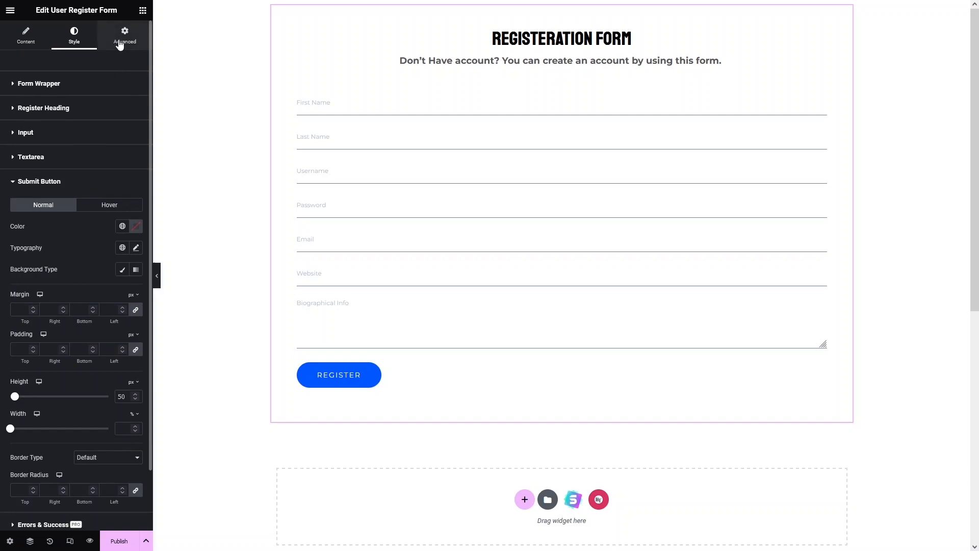
{"action": "left_click", "coordinate": [119, 45]}
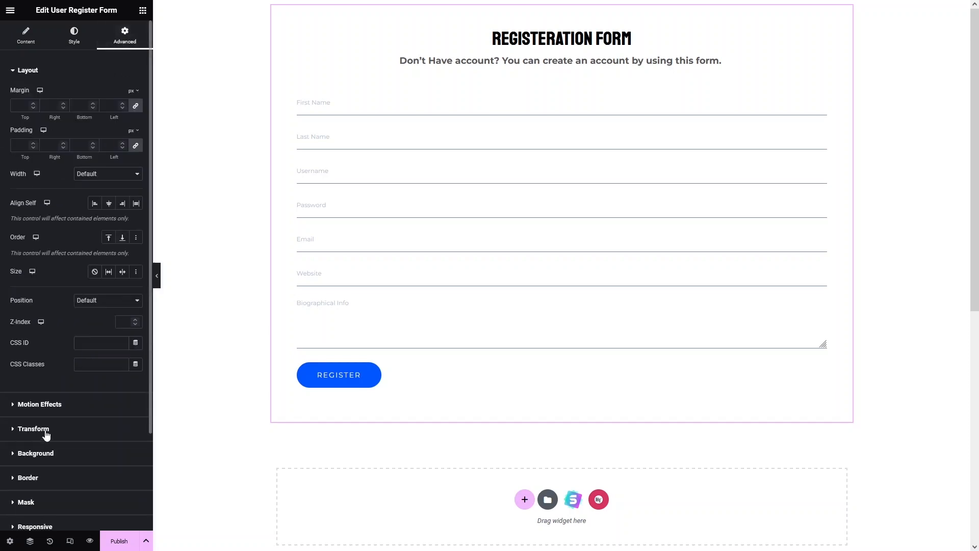
{"action": "scroll", "coordinate": [56, 418], "scroll_direction": "down", "scroll_amount": 2}
{"action": "scroll", "coordinate": [62, 408], "scroll_direction": "up", "scroll_amount": 2}
{"action": "scroll", "coordinate": [63, 411], "scroll_direction": "down", "scroll_amount": 1}
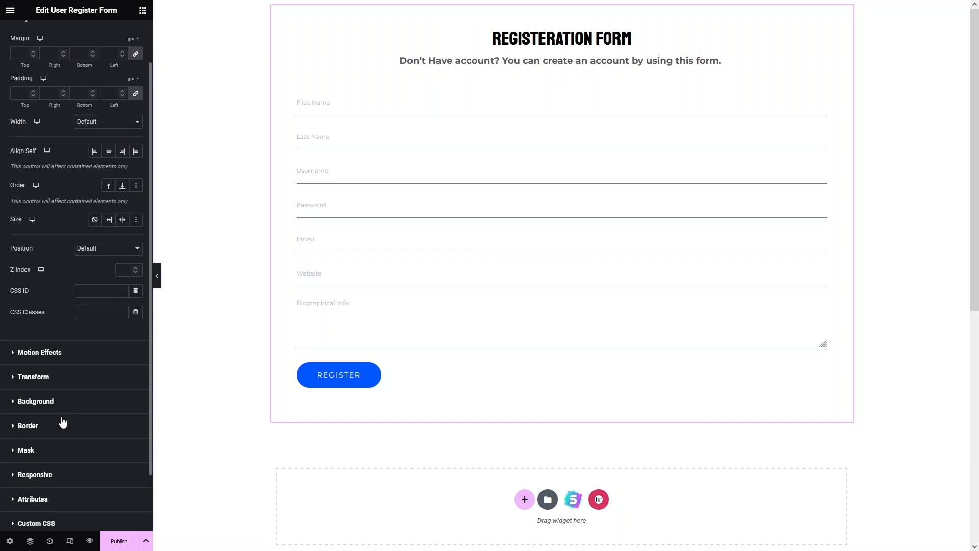
{"action": "scroll", "coordinate": [45, 472], "scroll_direction": "down", "scroll_amount": 1}
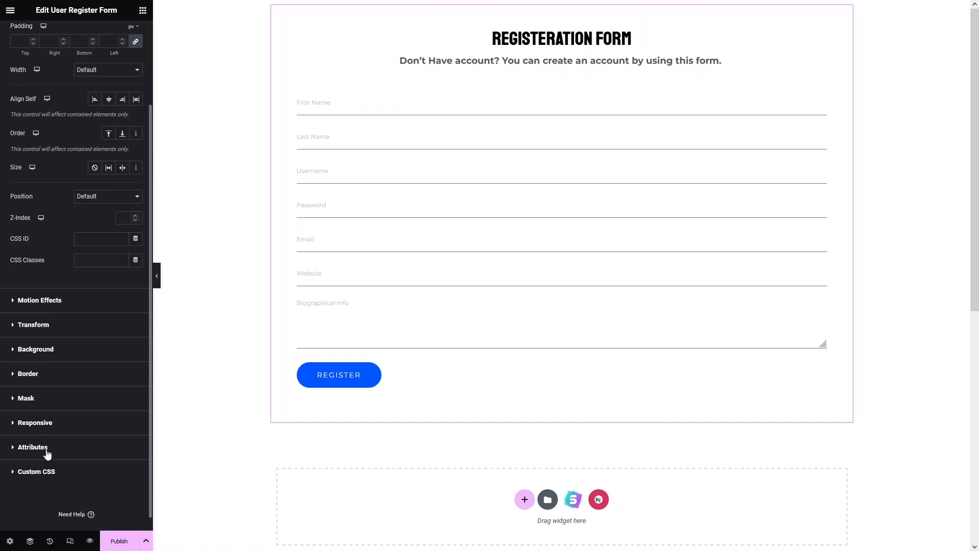
{"action": "scroll", "coordinate": [48, 453], "scroll_direction": "up", "scroll_amount": 2}
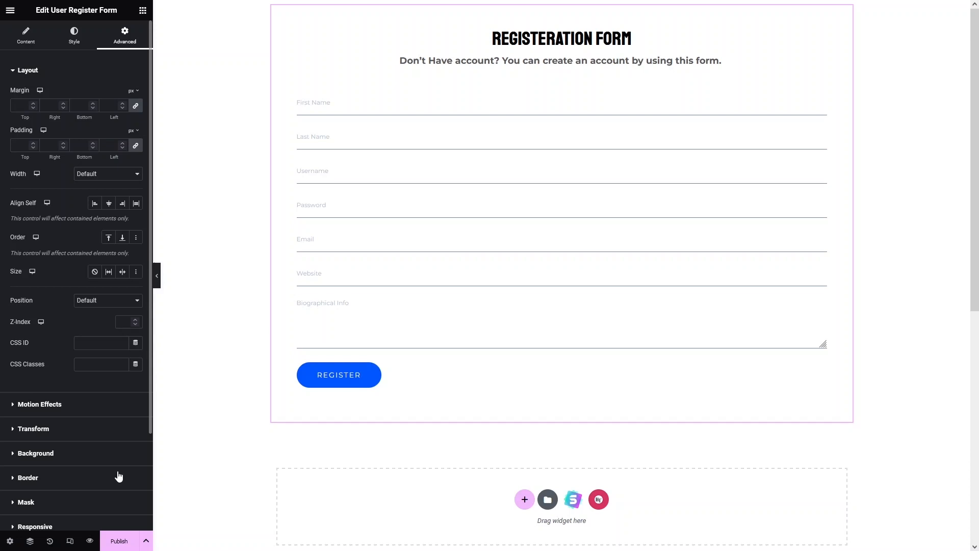
Publish the registration form page and open its live version.
{"action": "left_click", "coordinate": [120, 540]}
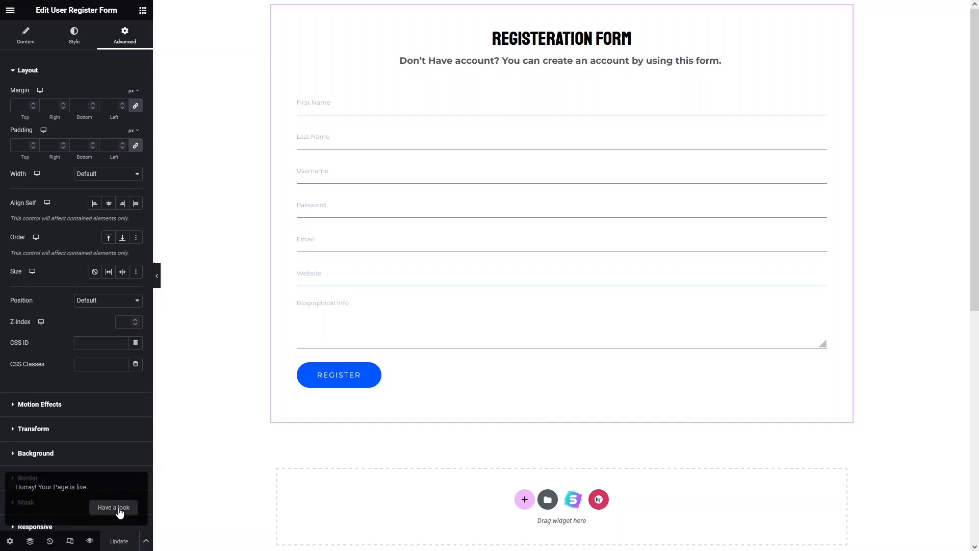
{"action": "left_click", "coordinate": [113, 507]}
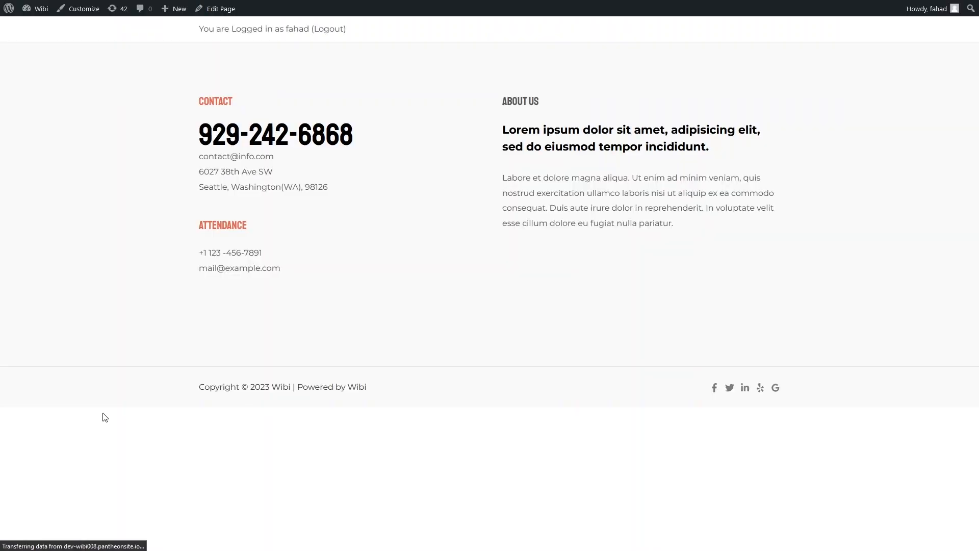
Copy the live page's address, switch to Google Chrome and load dev-wibi008.pantheonsite.io/registration-form-2/ there.
{"action": "mouse_move", "coordinate": [238, 1]}
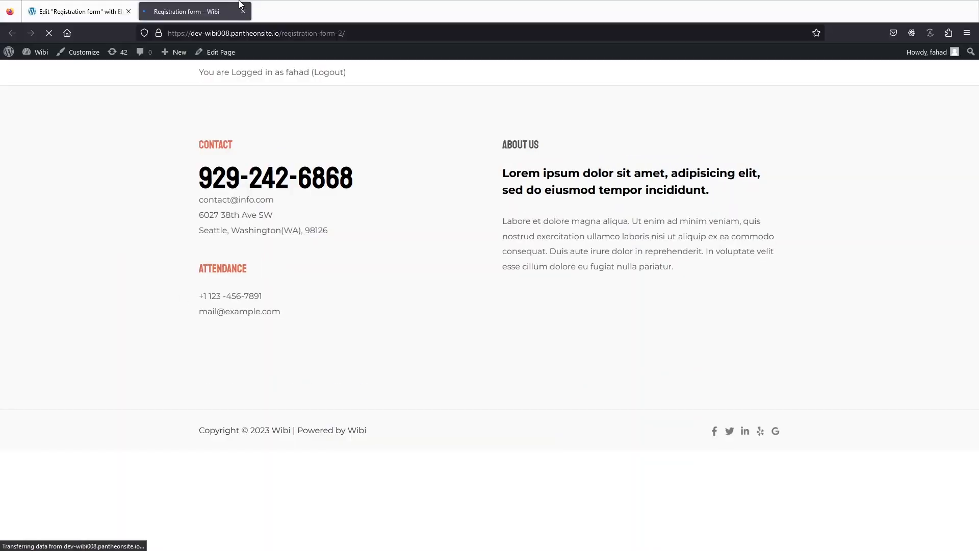
{"action": "left_click", "coordinate": [234, 28]}
{"action": "key", "text": "ctrl+c"}
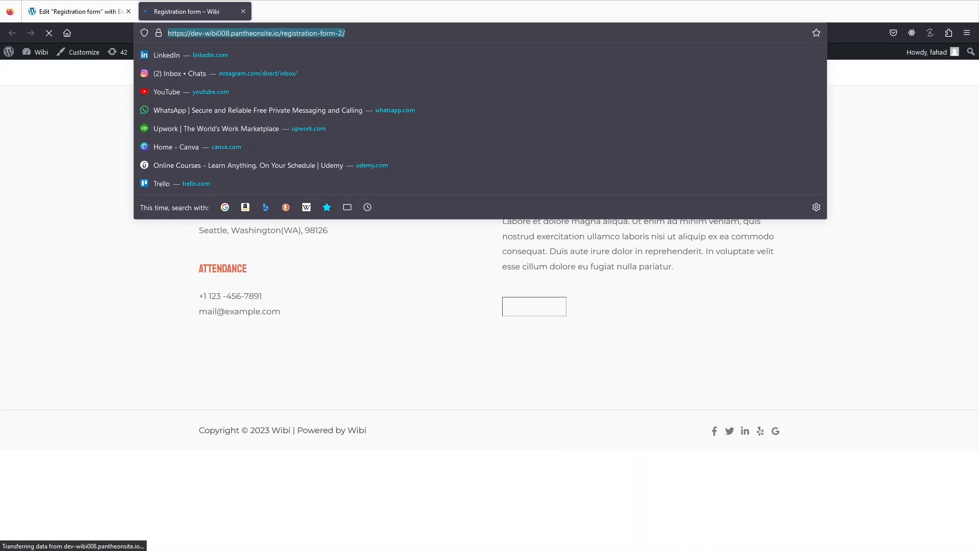
{"action": "key", "text": "alt+Tab"}
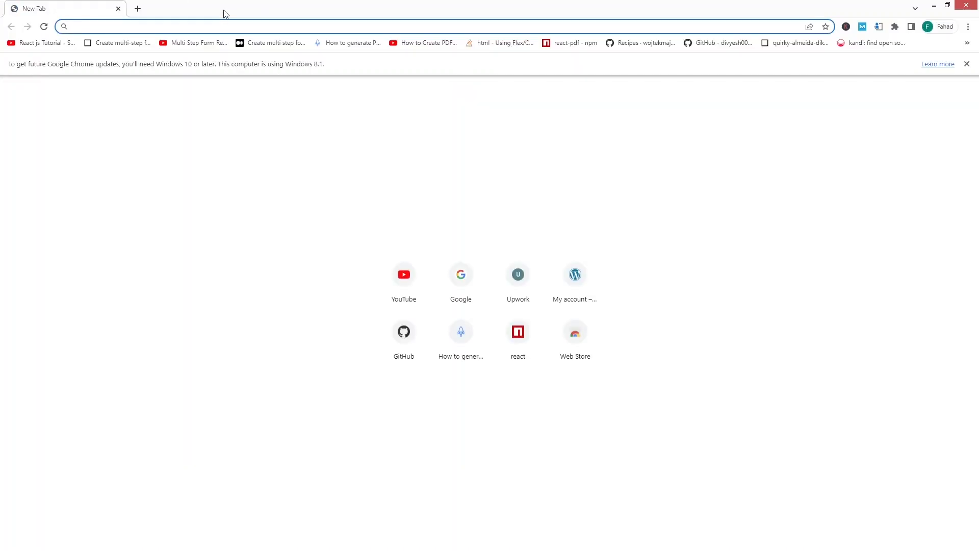
{"action": "key", "text": "ctrl+v"}
{"action": "key", "text": "Return"}
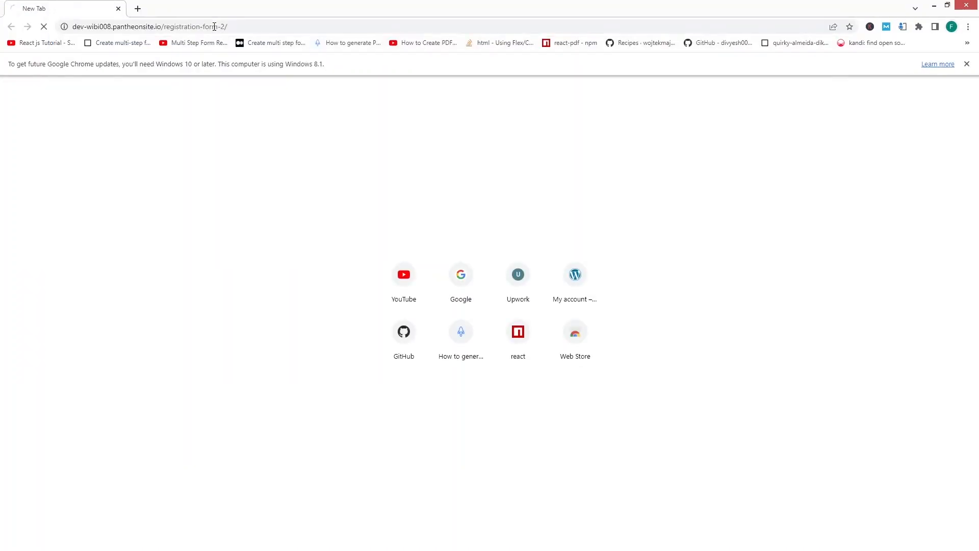